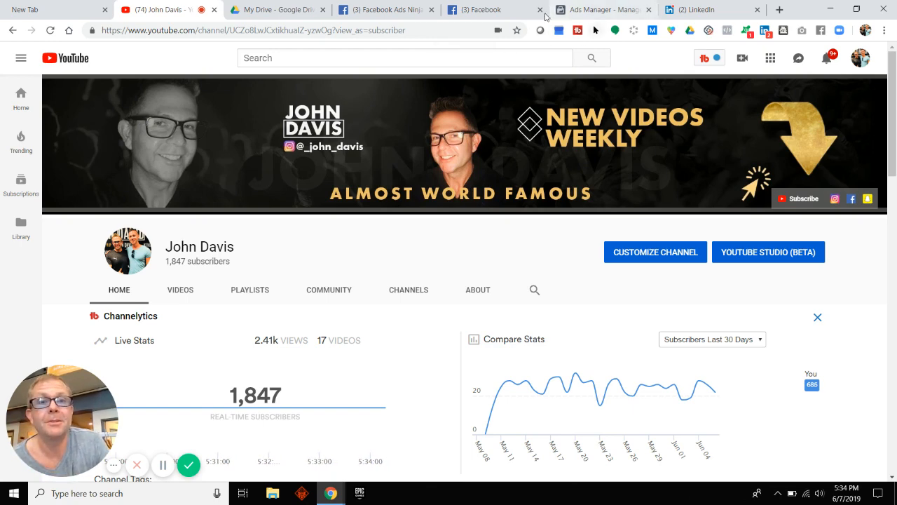
# Step: Switch to Facebook Ads Manager and create a new campaign with the Traffic objective
pyautogui.click(593, 9)
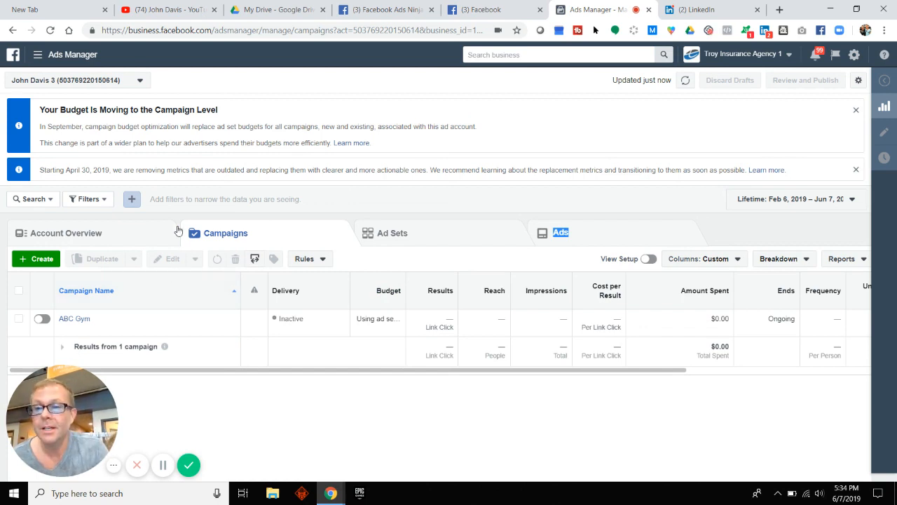
pyautogui.click(38, 261)
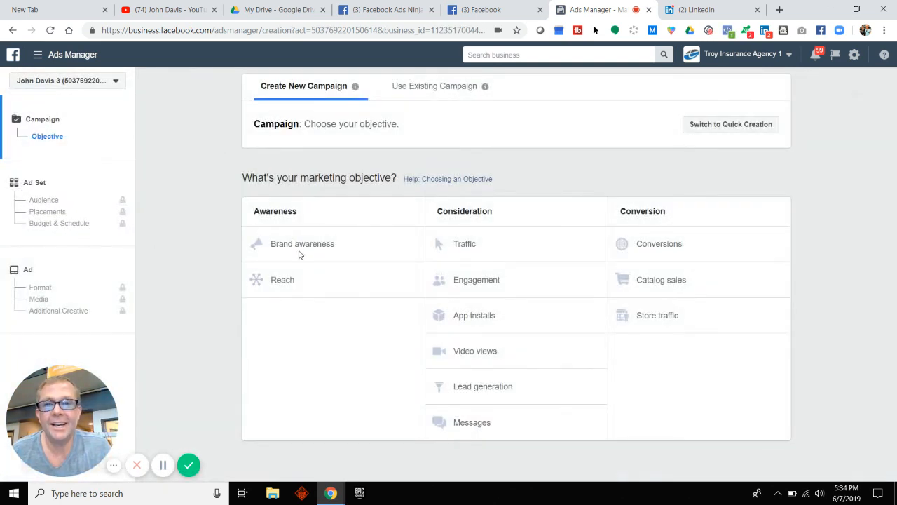
pyautogui.click(467, 244)
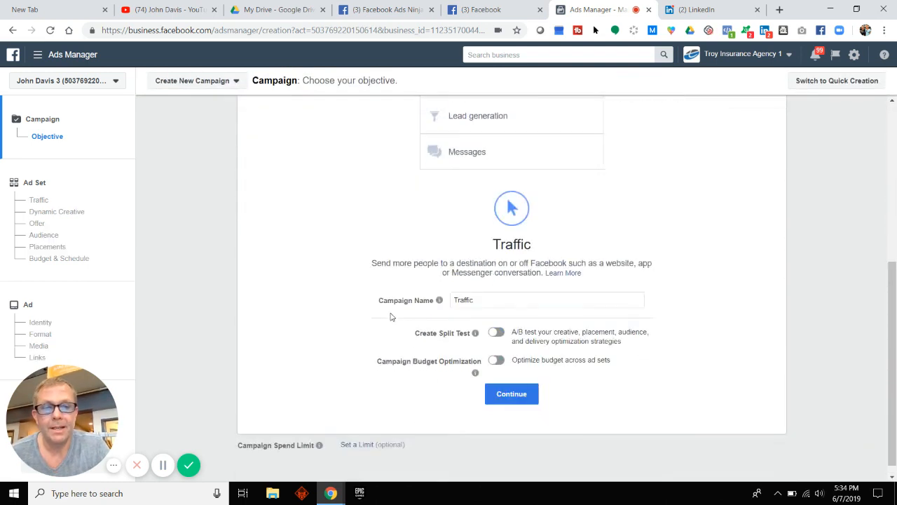
# Step: Name the campaign "ABC Real Estate" and continue to the ad set settings
pyautogui.click(482, 290)
pyautogui.moveTo(482, 290); pyautogui.dragTo(452, 293)
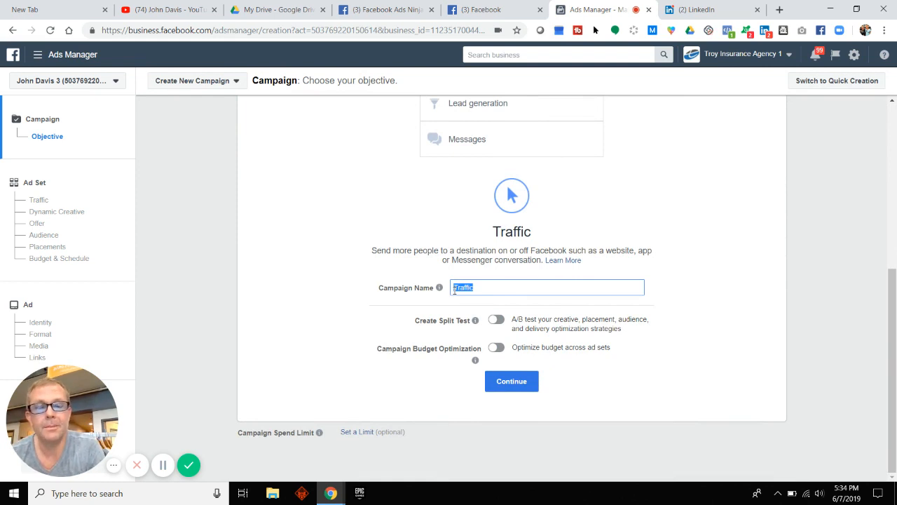
pyautogui.write('ABC')
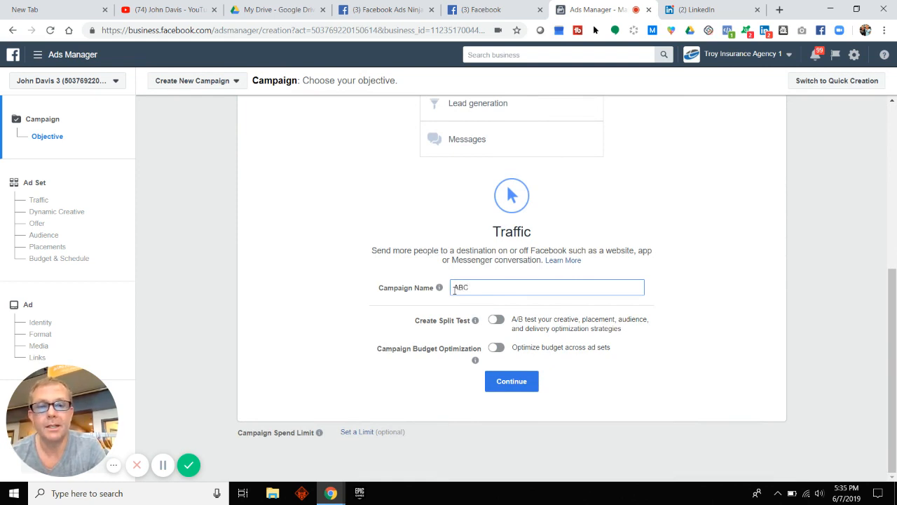
pyautogui.write(' Real Estate')
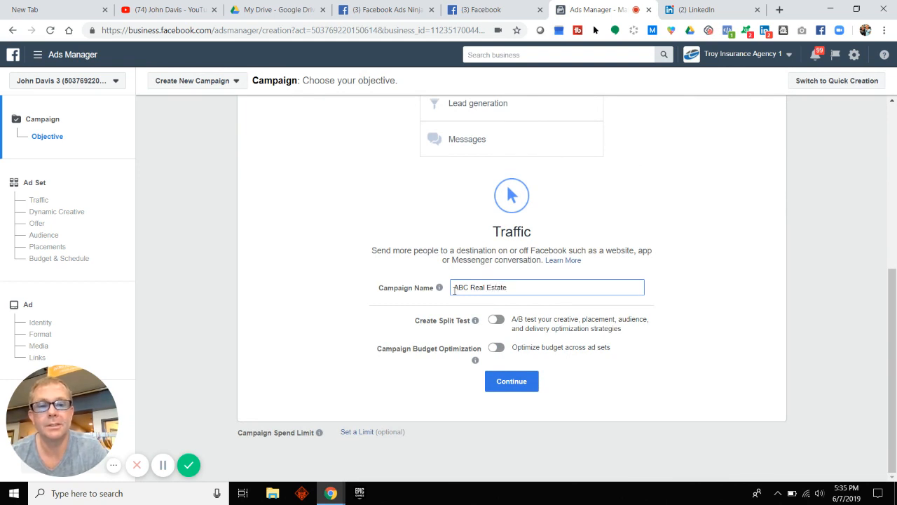
pyautogui.click(525, 381)
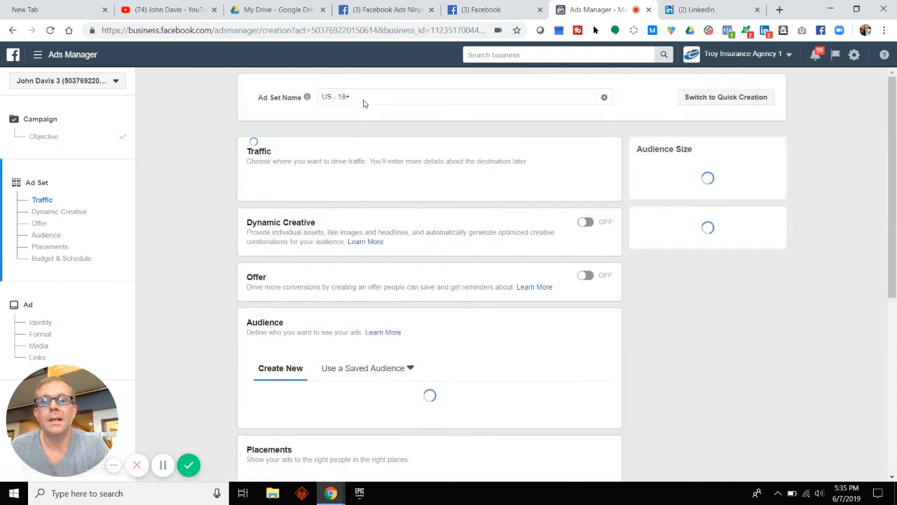
# Step: Name the ad set "Troy MO" and choose Messenger as the traffic destination
pyautogui.click(368, 94)
pyautogui.moveTo(369, 94); pyautogui.dragTo(316, 98)
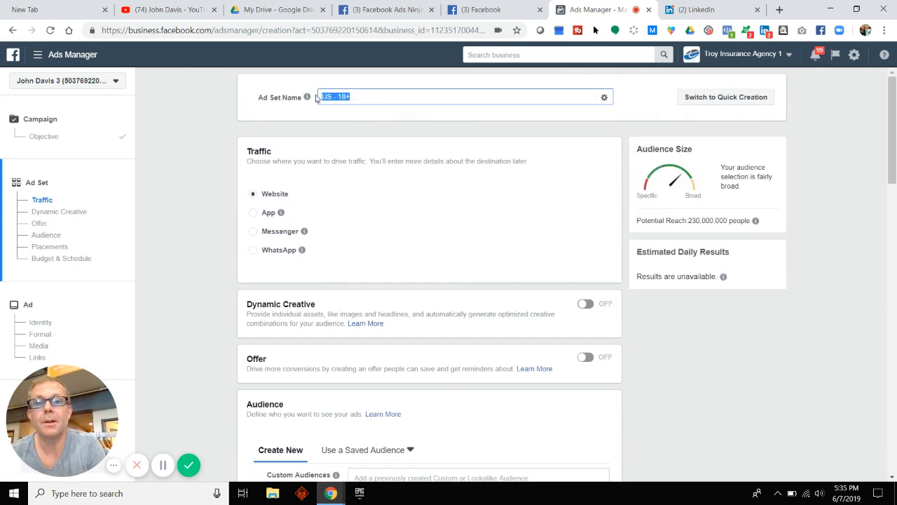
pyautogui.write('Troy MC')
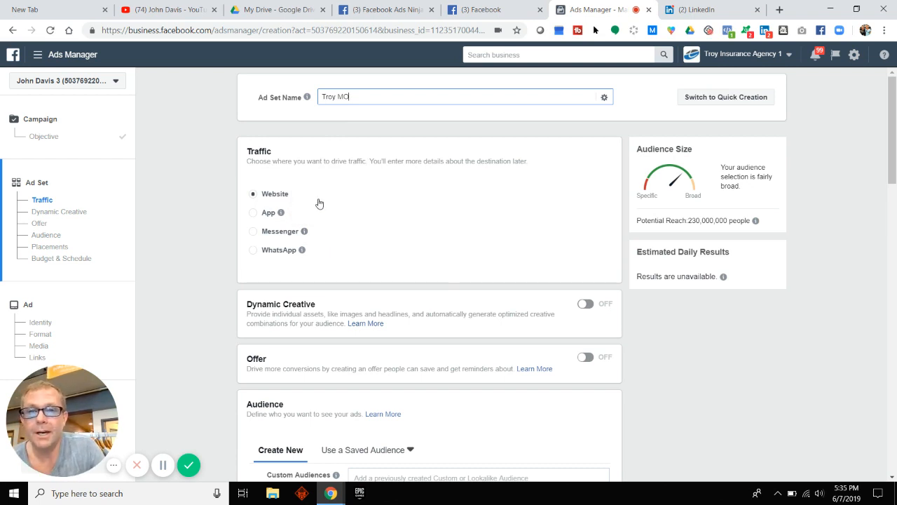
pyautogui.click(272, 237)
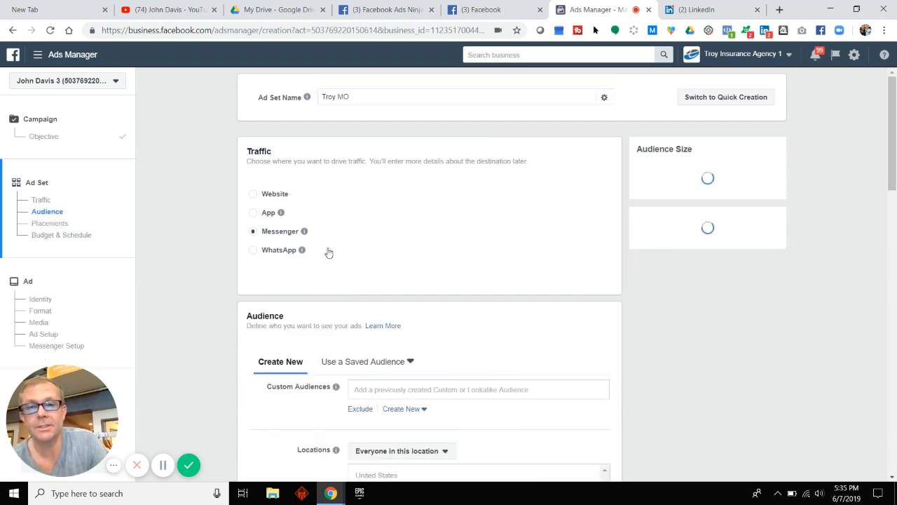
# Step: Target the audience location to the city of Troy, Missouri, United States
pyautogui.scroll(-3, 372, 242)
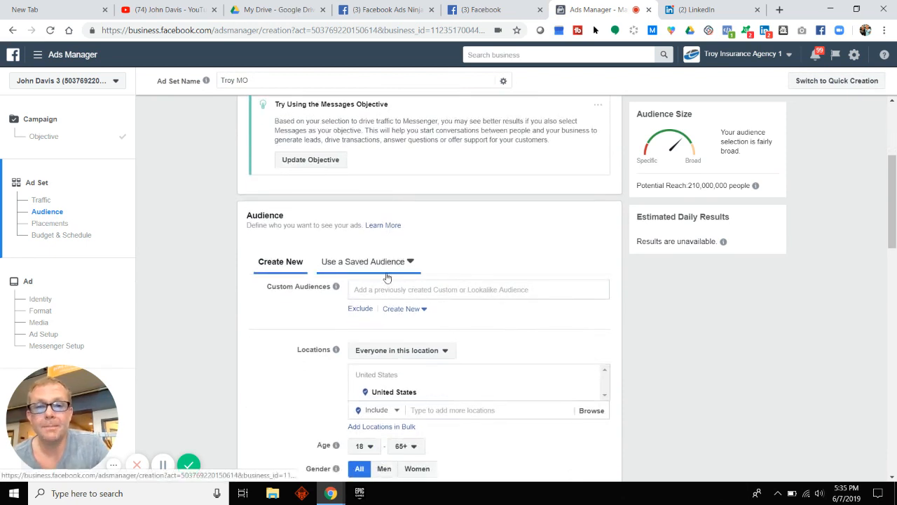
pyautogui.scroll(-2, 364, 286)
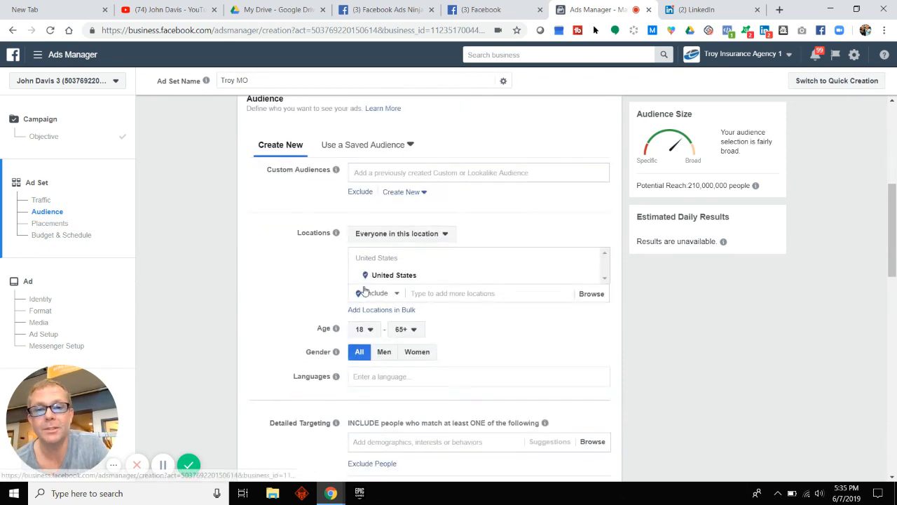
pyautogui.click(431, 294)
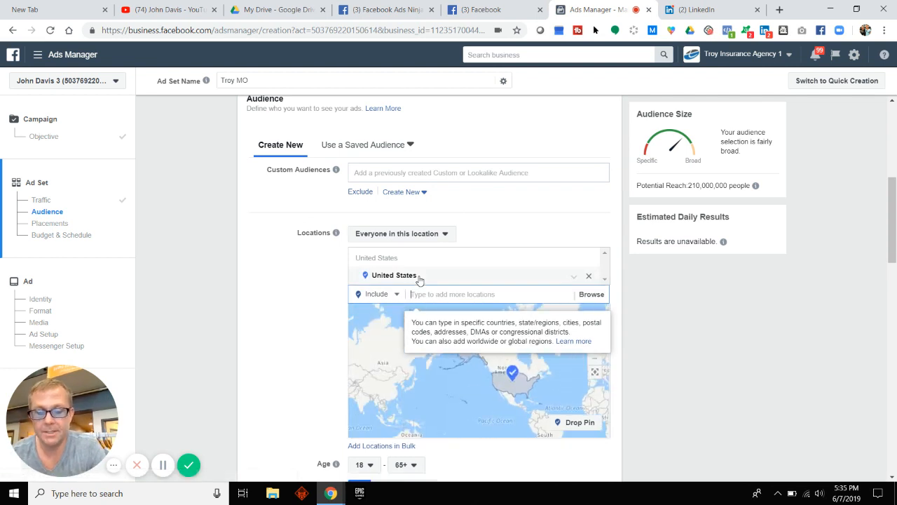
pyautogui.write('troy')
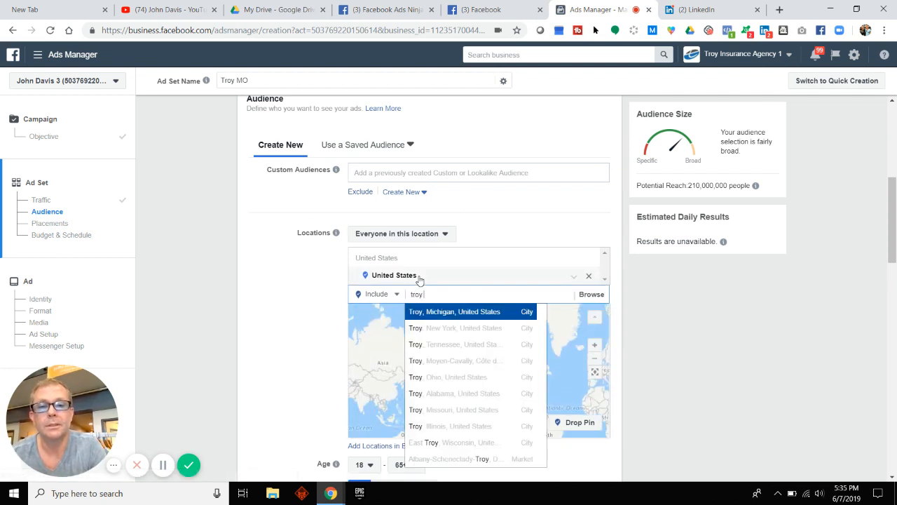
pyautogui.write(' missour')
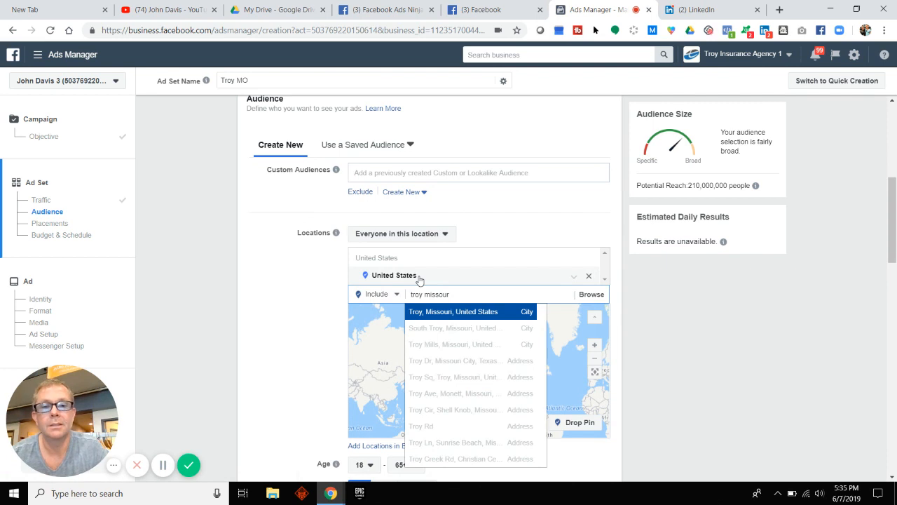
pyautogui.click(466, 312)
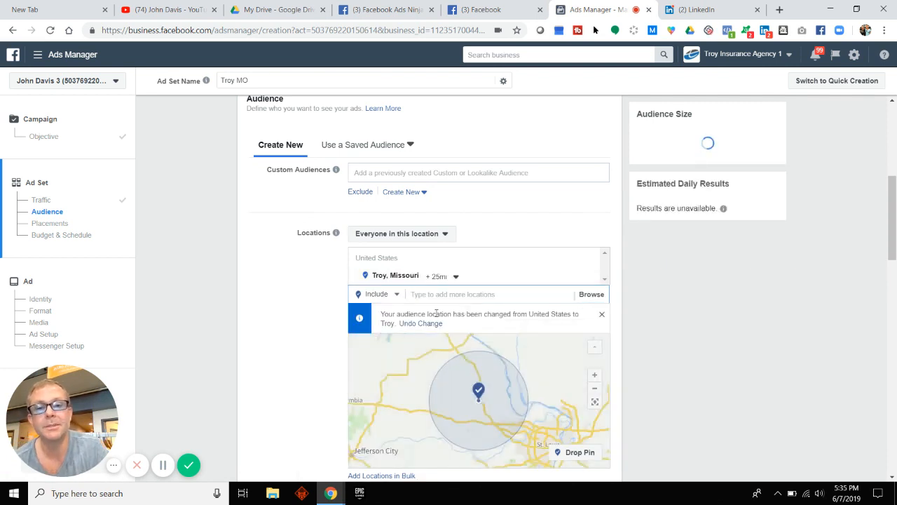
# Step: Set the radius around Troy, Missouri to 50 miles
pyautogui.click(457, 277)
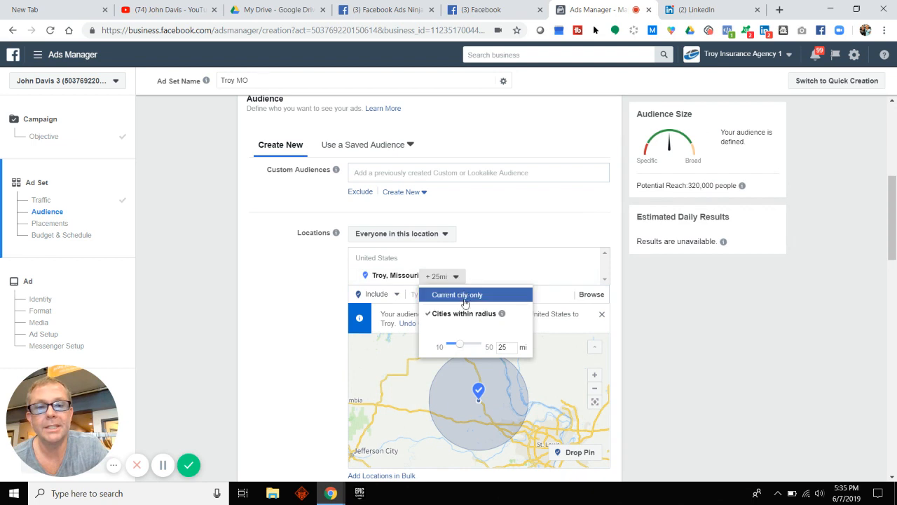
pyautogui.doubleClick(507, 349)
pyautogui.write('50')
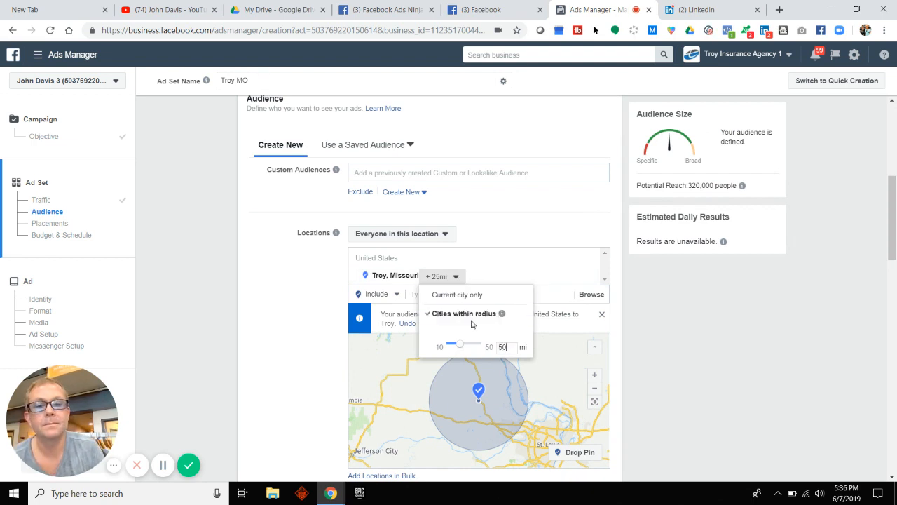
pyautogui.click(471, 324)
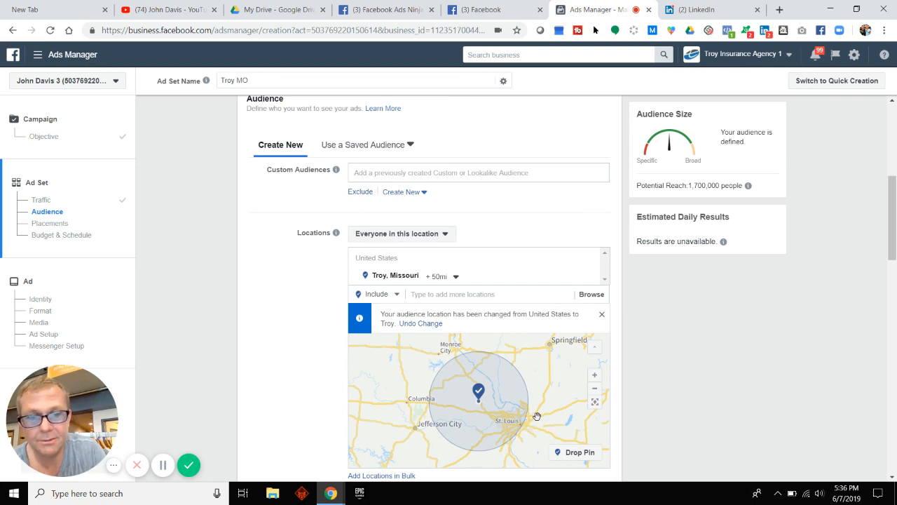
# Step: Exclude the state of Illinois from the audience locations and check the overlap with the Troy radius on the map
pyautogui.click(399, 296)
pyautogui.click(377, 326)
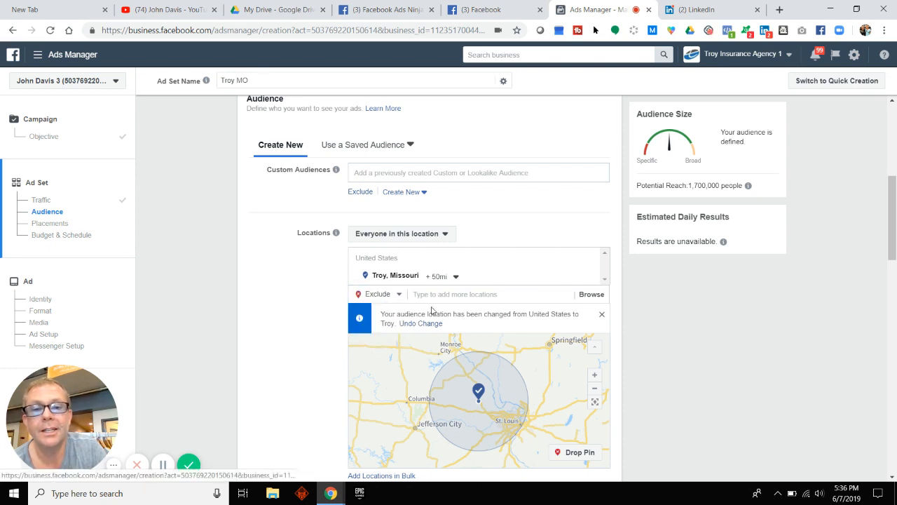
pyautogui.click(437, 293)
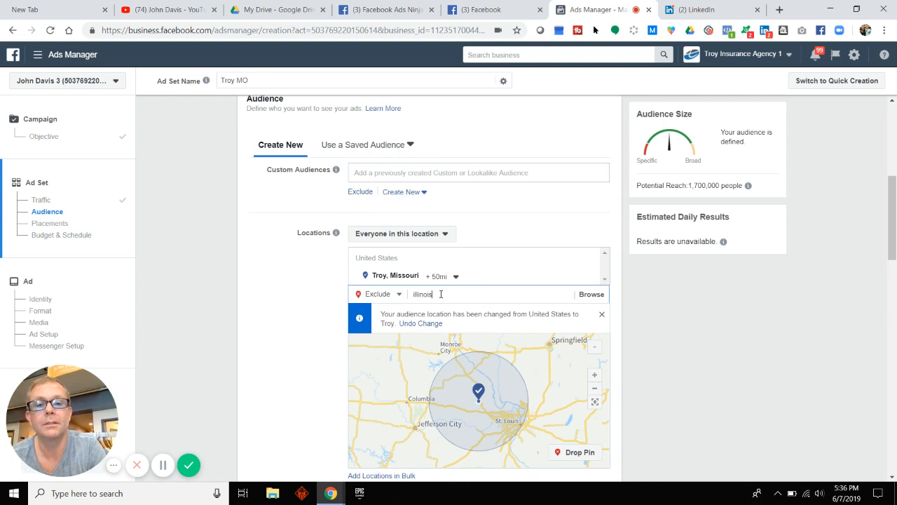
pyautogui.write('illinois')
pyautogui.press('Return')
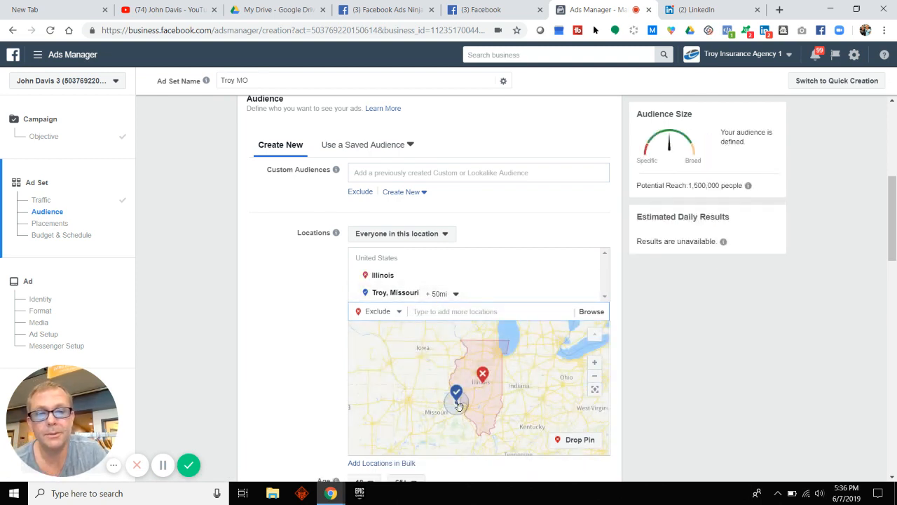
pyautogui.scroll(2, 462, 408)
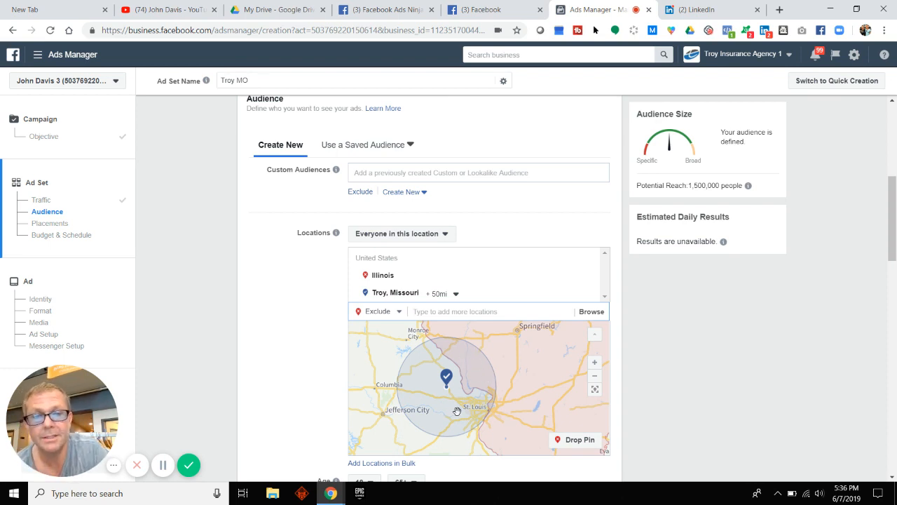
# Step: Set the audience age range to a minimum of 23 and a maximum of 30
pyautogui.scroll(-3, 420, 395)
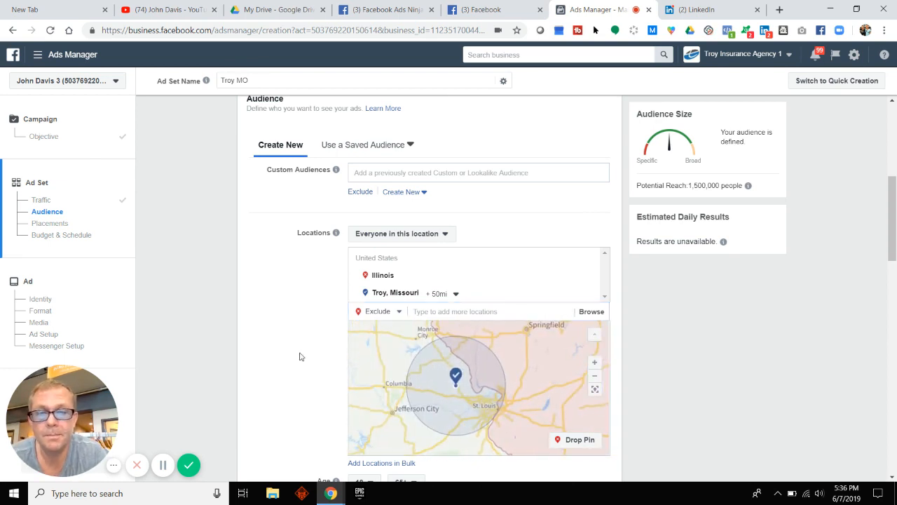
pyautogui.scroll(-3, 275, 363)
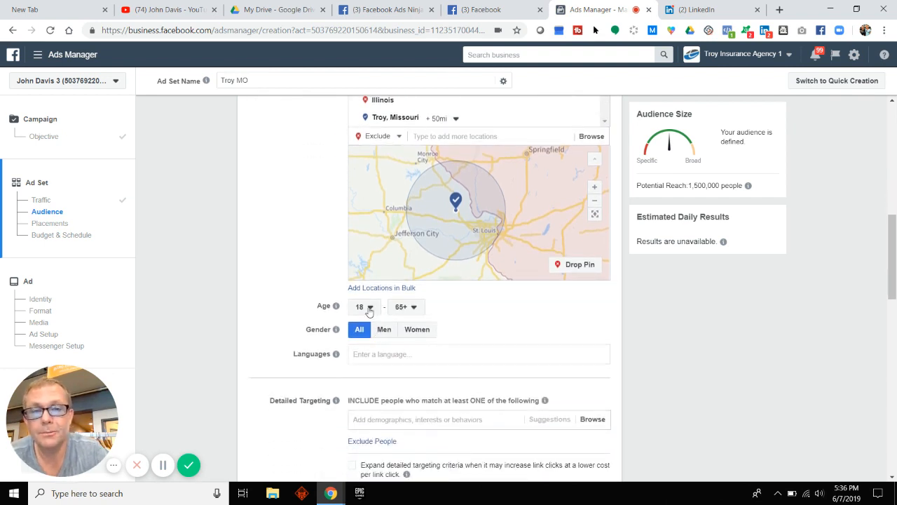
pyautogui.click(371, 308)
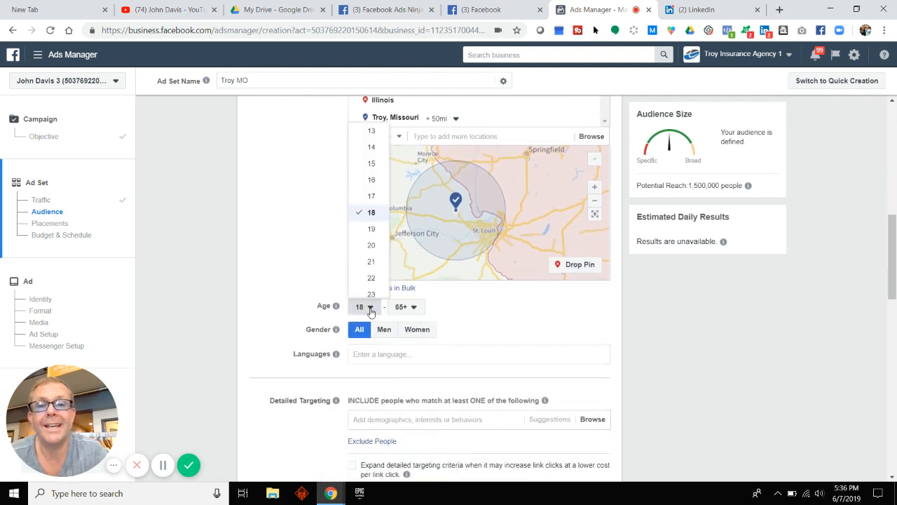
pyautogui.scroll(-1, 375, 240)
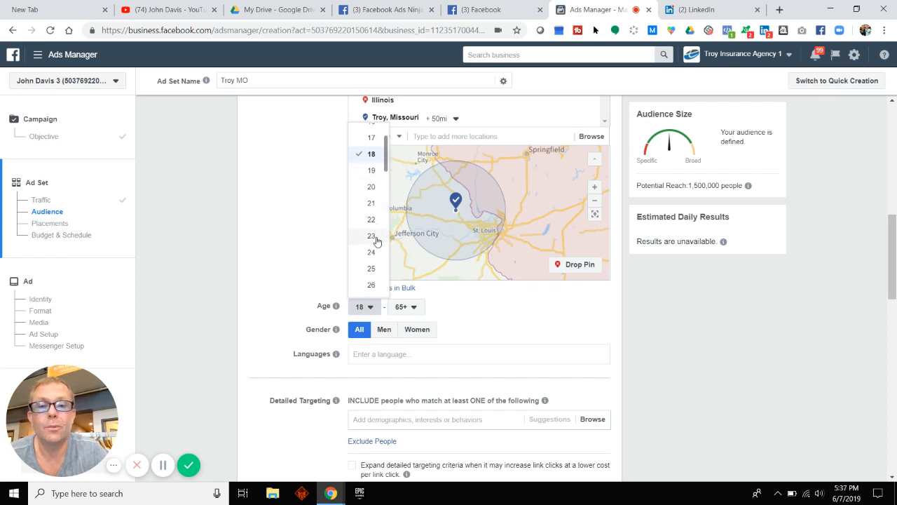
pyautogui.scroll(-1, 376, 240)
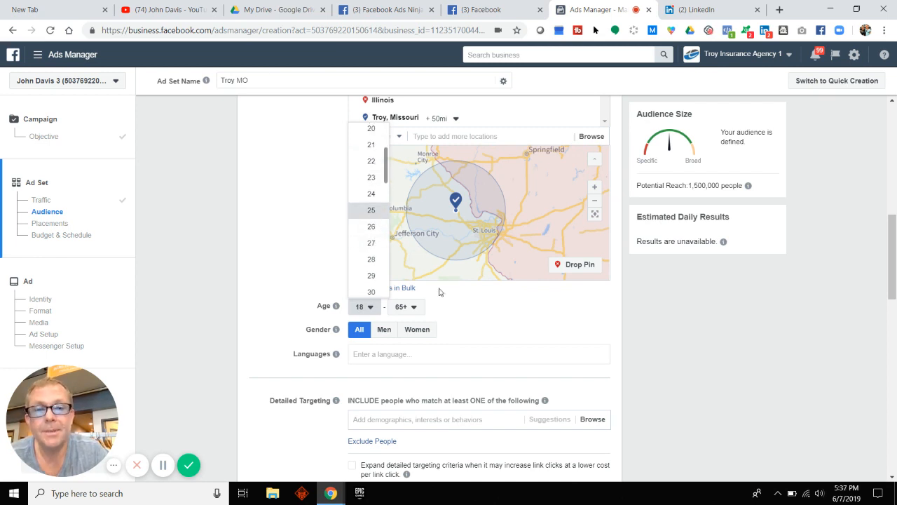
pyautogui.click(371, 210)
pyautogui.click(414, 306)
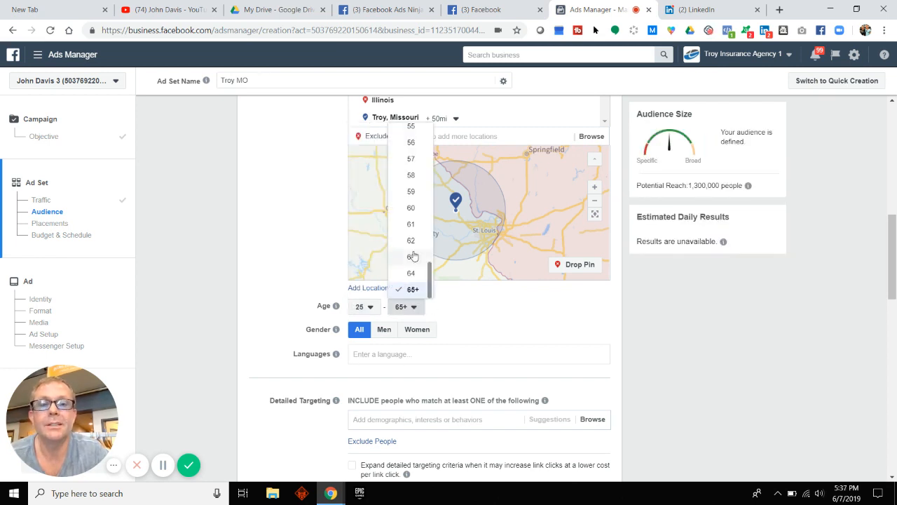
pyautogui.scroll(7, 412, 256)
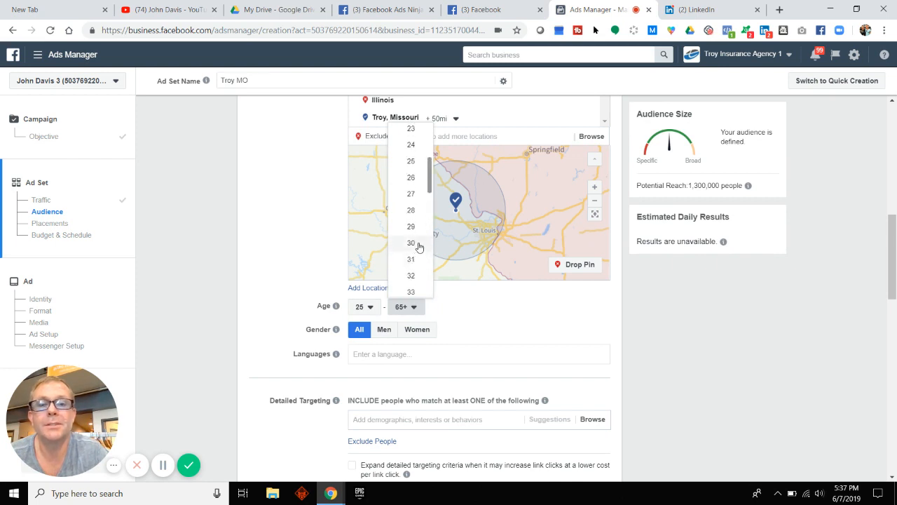
pyautogui.click(414, 243)
pyautogui.click(374, 310)
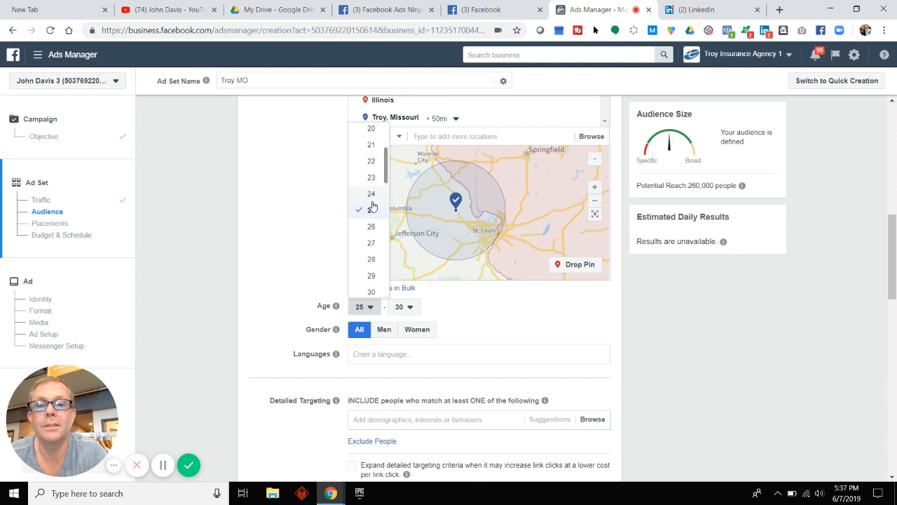
pyautogui.click(372, 178)
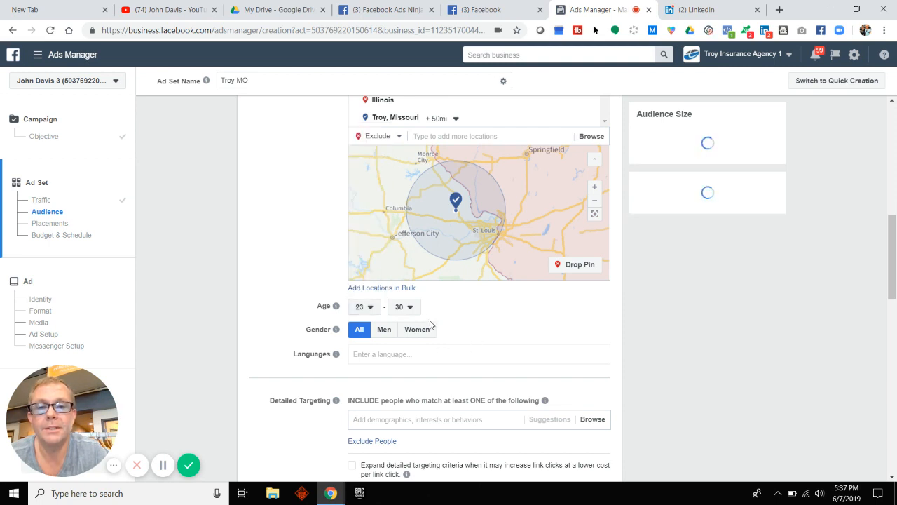
# Step: Add English (All) as the audience language
pyautogui.click(401, 354)
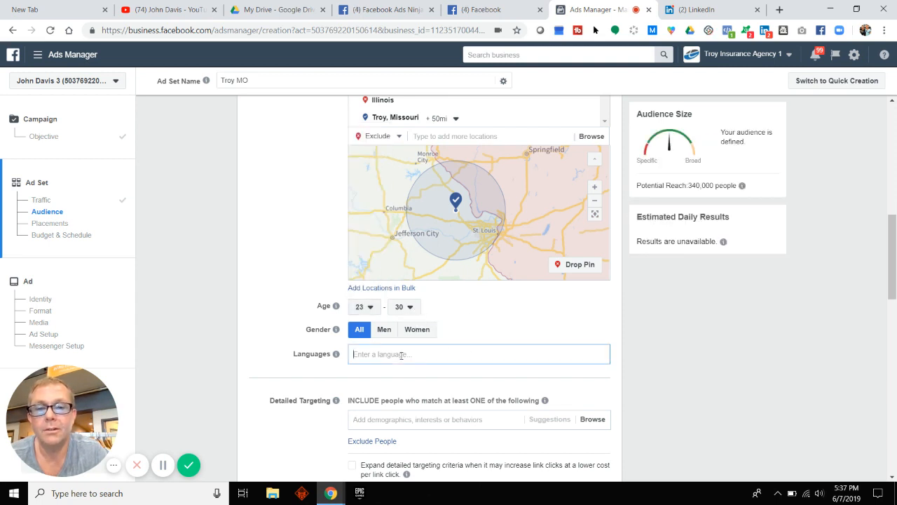
pyautogui.write('engl')
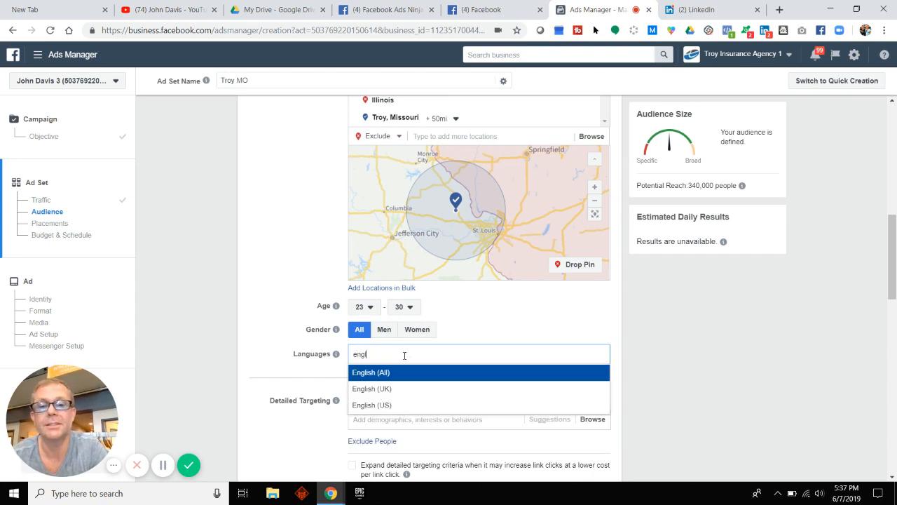
pyautogui.click(405, 374)
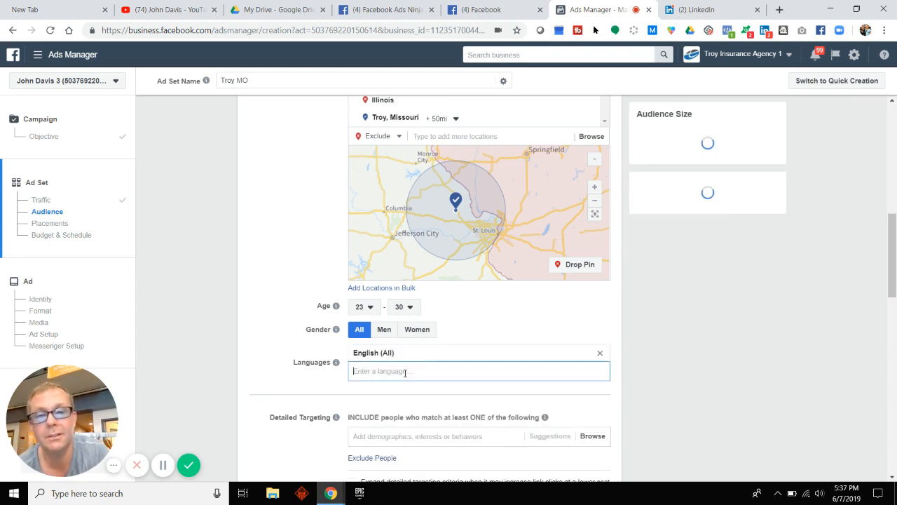
# Step: Search the detailed targeting options for "home" and "real es" and review the suggested interests
pyautogui.scroll(-2, 308, 353)
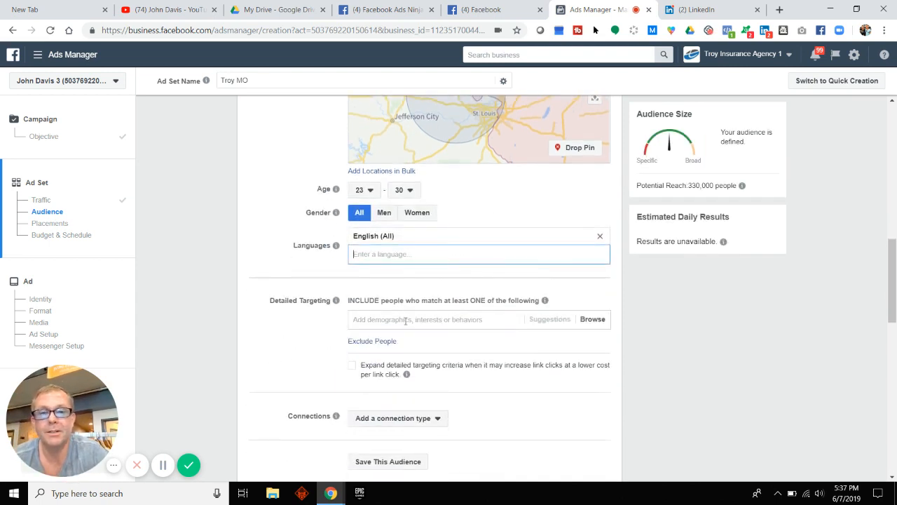
pyautogui.click(405, 321)
pyautogui.write('home')
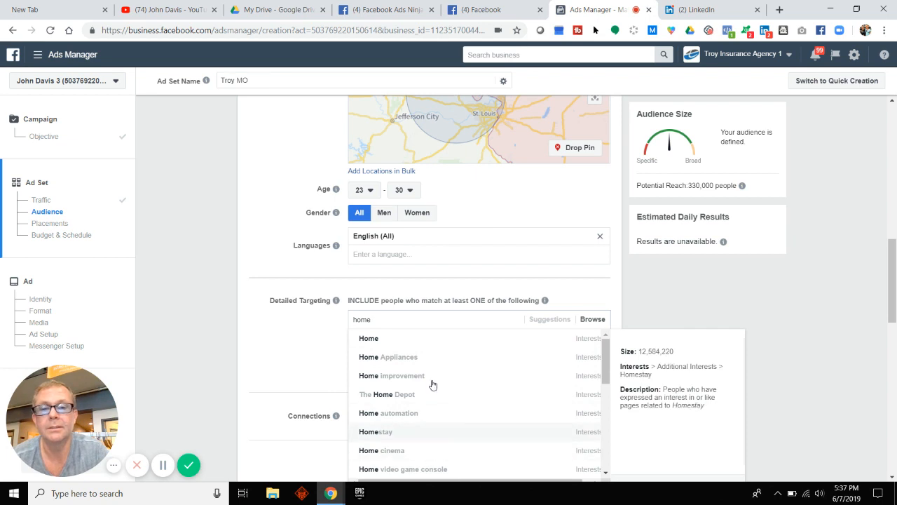
pyautogui.moveTo(386, 320); pyautogui.dragTo(348, 321)
pyautogui.press('BackSpace')
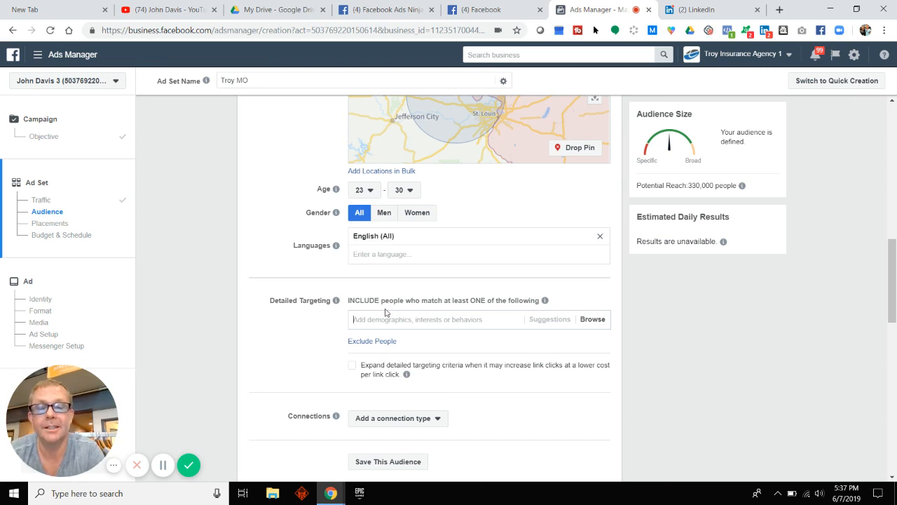
pyautogui.write('real es')
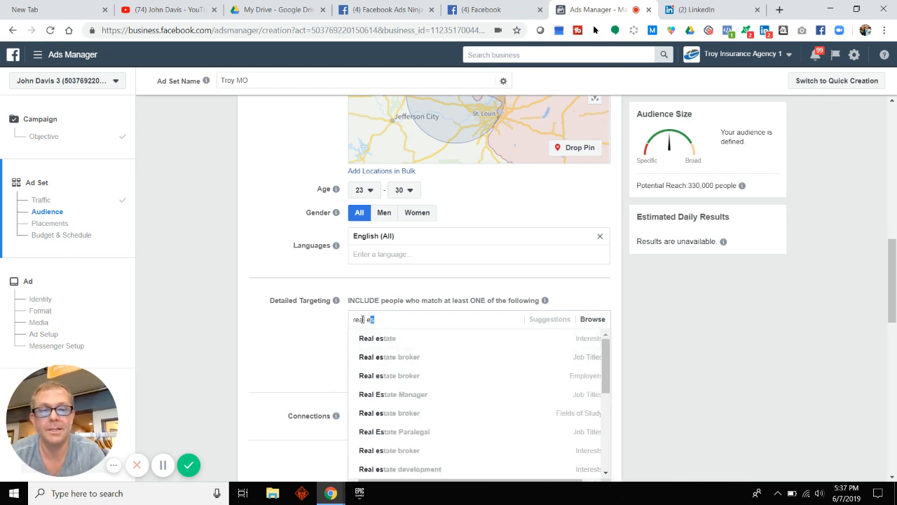
pyautogui.press('BackSpace')
pyautogui.press('BackSpace')
pyautogui.press('BackSpace')
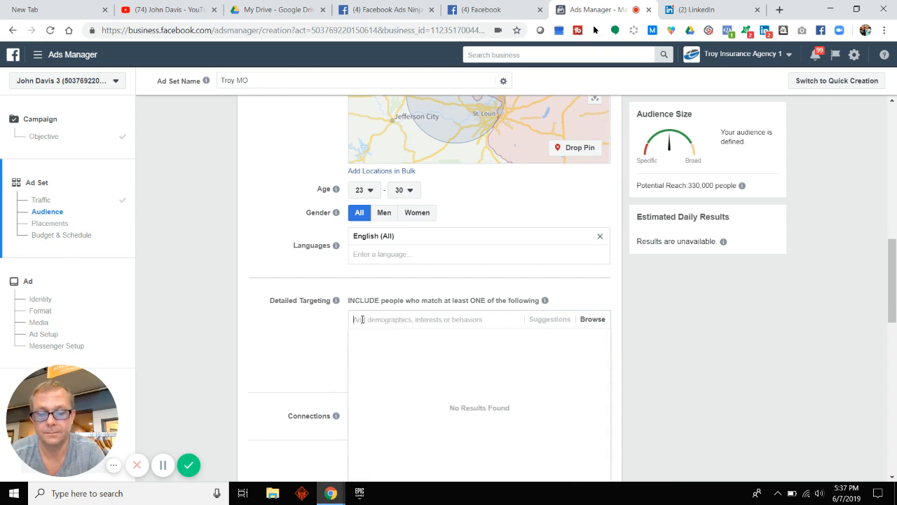
# Step: Find interests matching "first time" and include First-time home buyer grant in the detailed targeting
pyautogui.write('first')
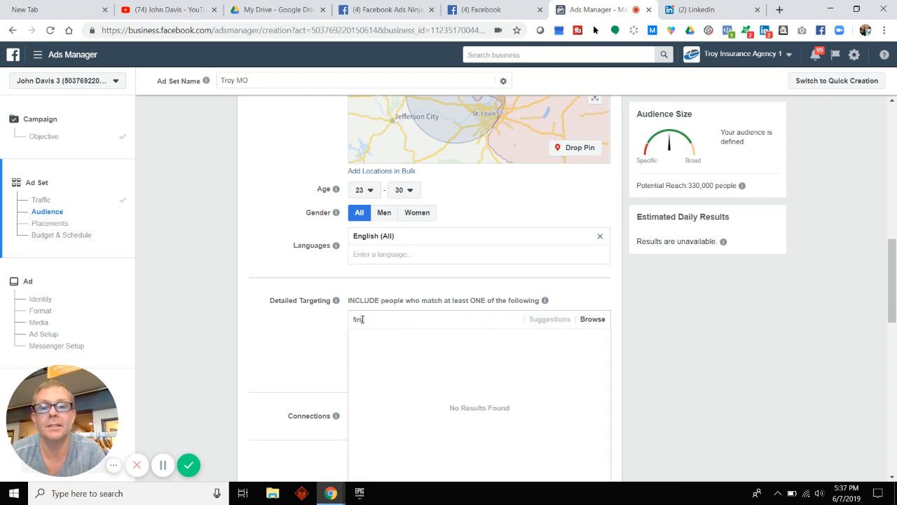
pyautogui.write(' time ho')
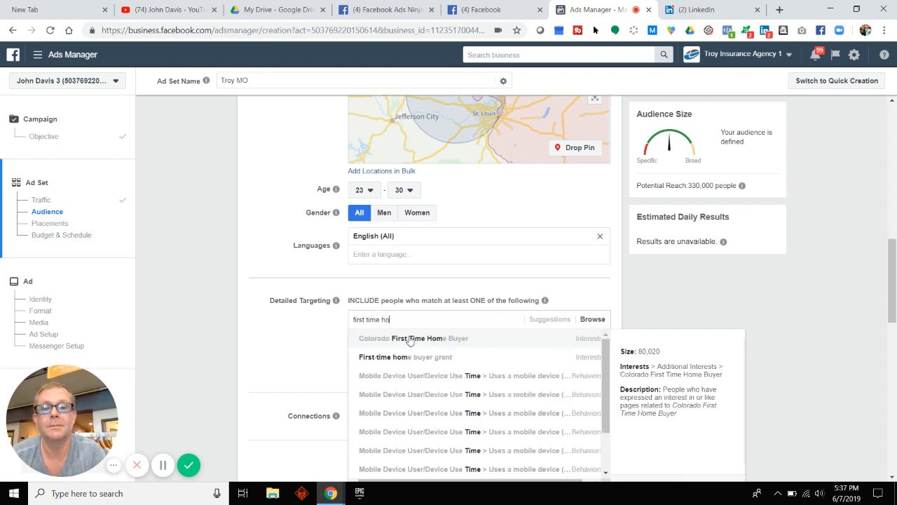
pyautogui.press('BackSpace')
pyautogui.press('BackSpace')
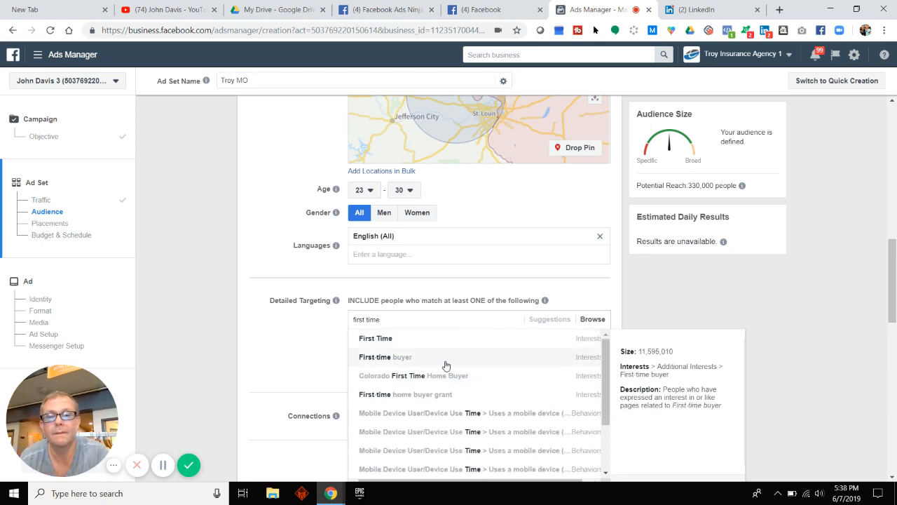
pyautogui.click(417, 398)
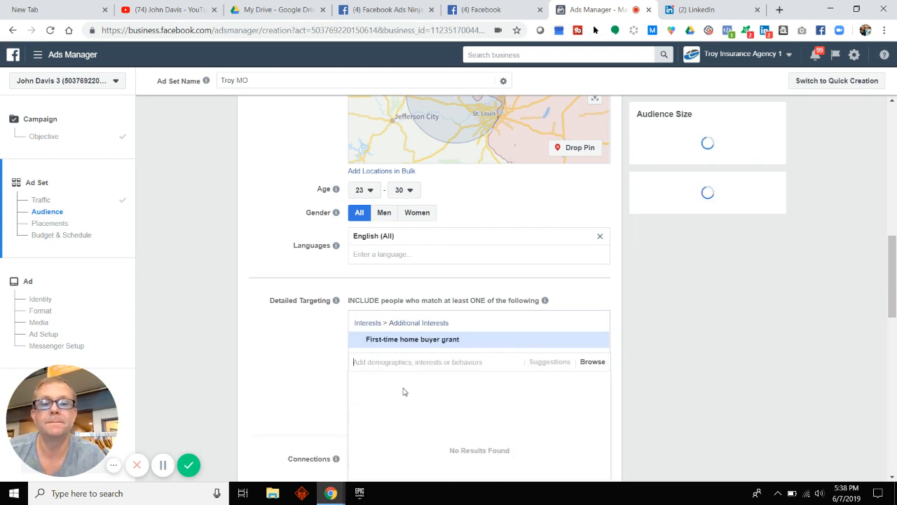
# Step: Add the suggested interests House Hunting, Zillow and New House to the detailed targeting
pyautogui.click(565, 364)
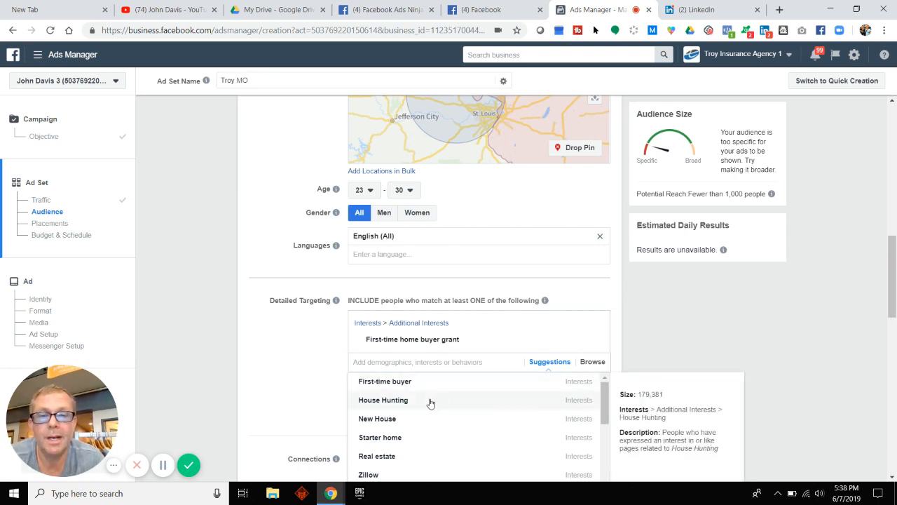
pyautogui.click(490, 392)
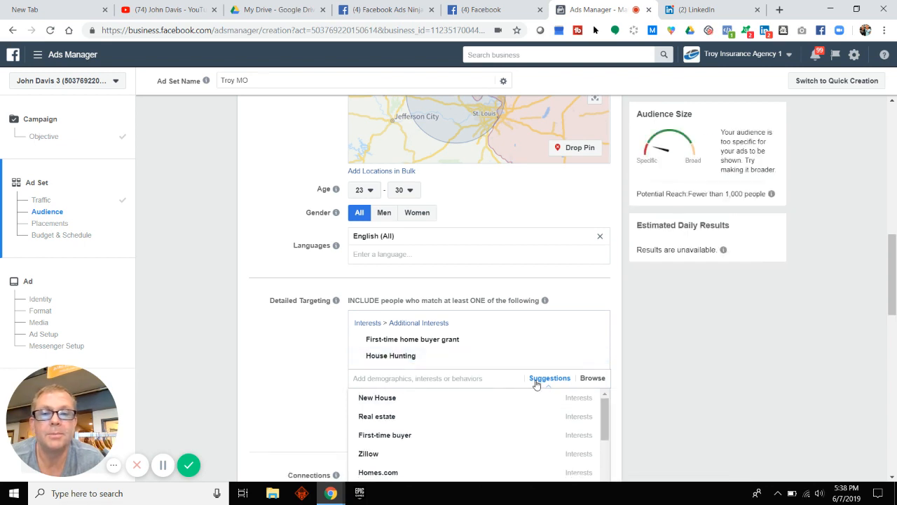
pyautogui.click(537, 383)
pyautogui.click(539, 380)
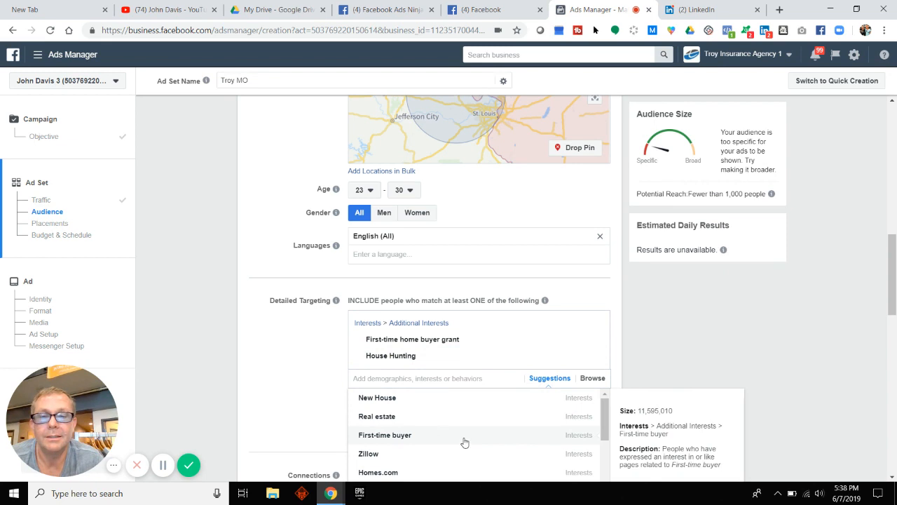
pyautogui.click(419, 453)
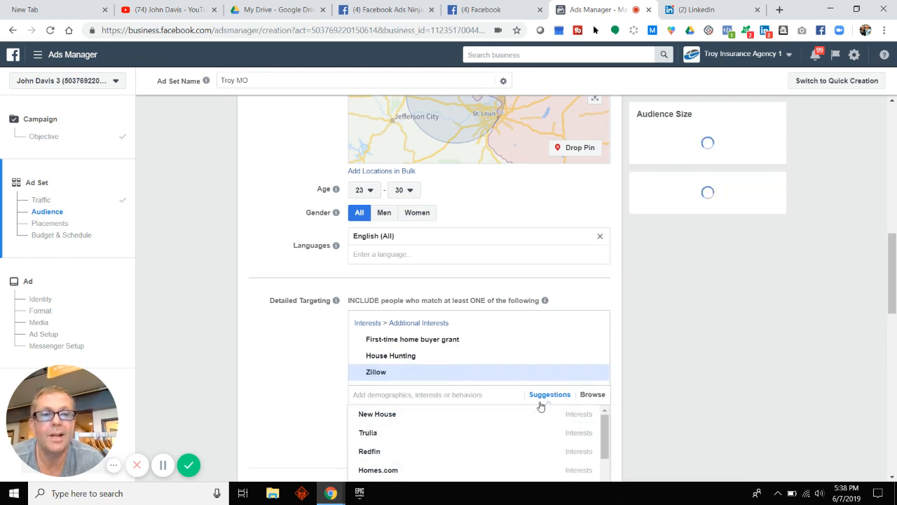
pyautogui.click(430, 419)
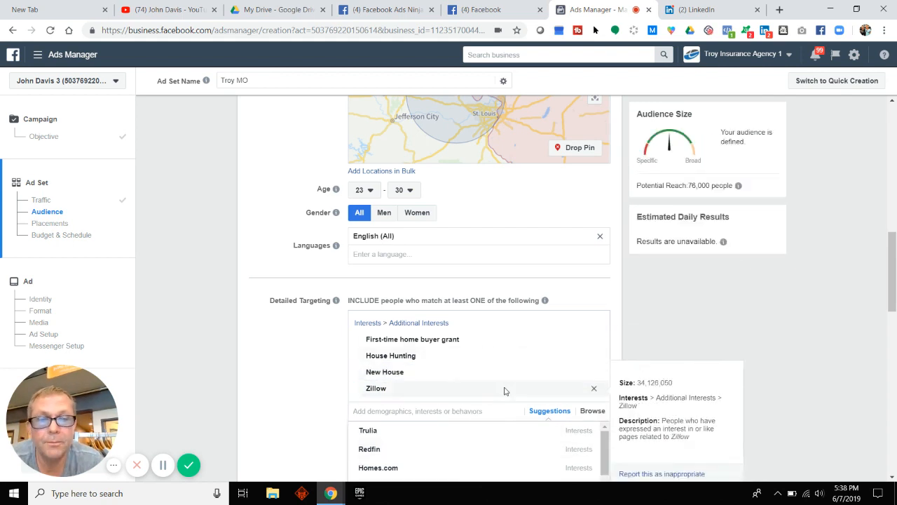
# Step: Review the remaining suggested interests for the detailed targeting, such as mortgage, starter home and renting topics
pyautogui.scroll(-2, 505, 391)
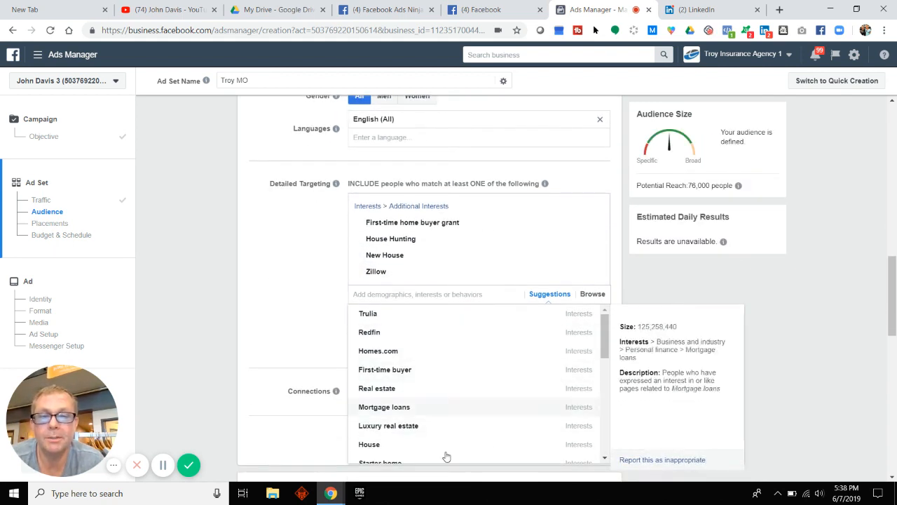
pyautogui.scroll(-1, 461, 413)
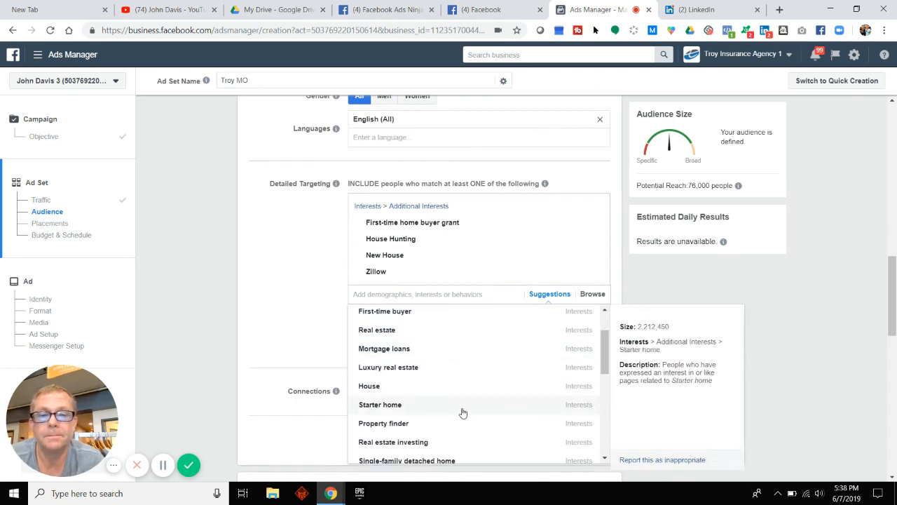
pyautogui.scroll(-1, 463, 413)
pyautogui.scroll(-1, 463, 413)
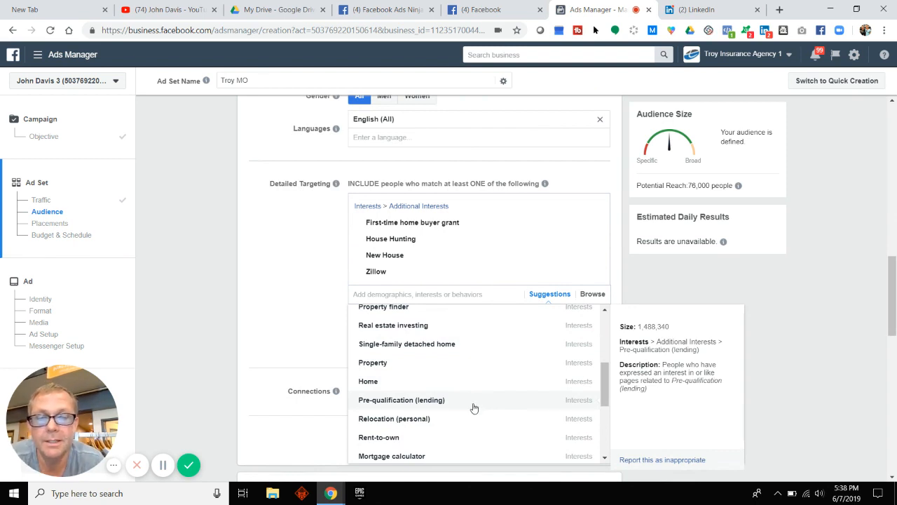
pyautogui.scroll(-1, 463, 409)
pyautogui.scroll(-1, 458, 449)
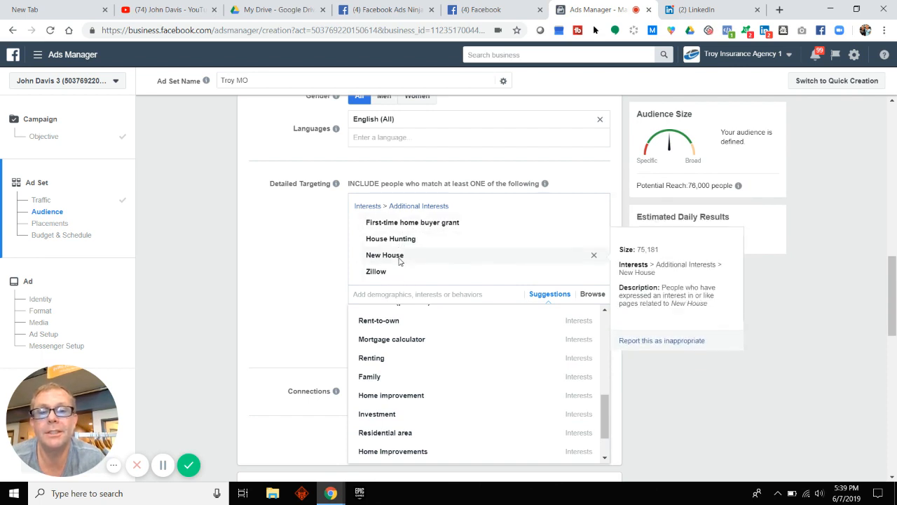
pyautogui.click(311, 303)
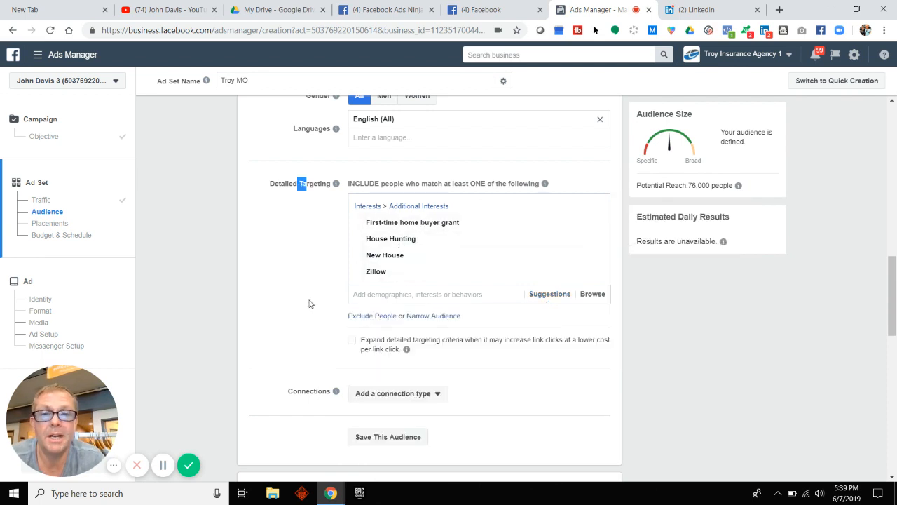
# Step: Set the ad set's optimization for ad delivery to Impressions
pyautogui.scroll(-2, 527, 333)
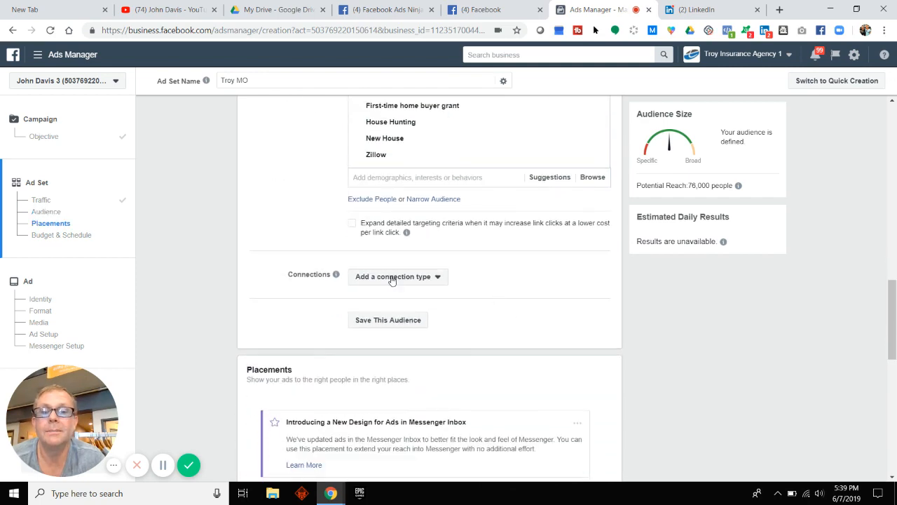
pyautogui.scroll(-3, 470, 306)
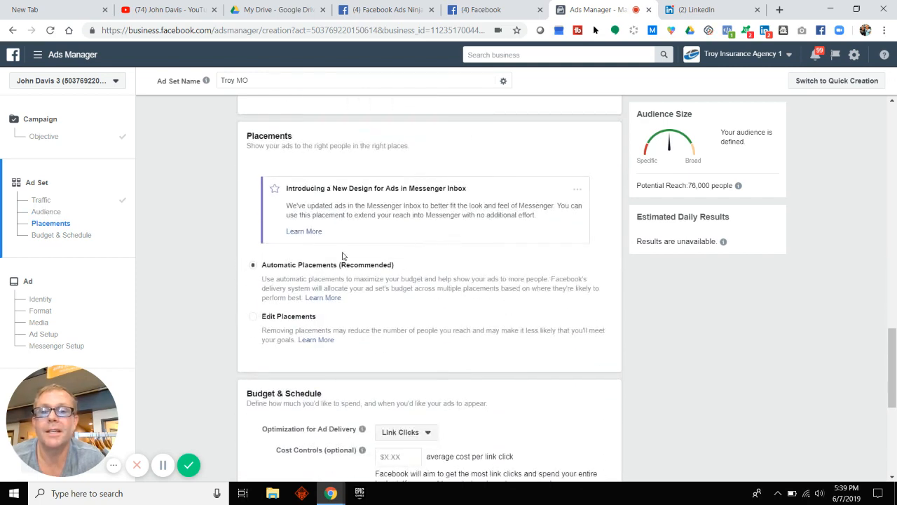
pyautogui.scroll(-1, 453, 286)
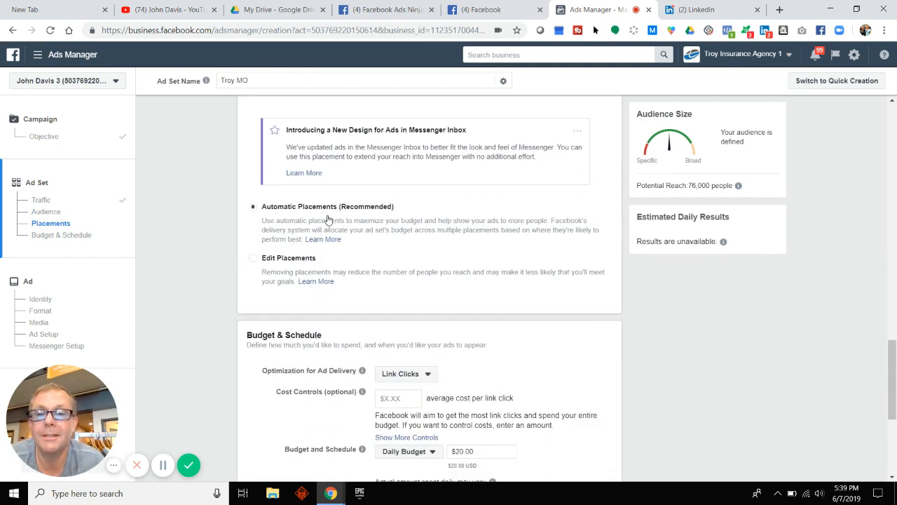
pyautogui.scroll(-2, 401, 247)
pyautogui.scroll(-1, 401, 246)
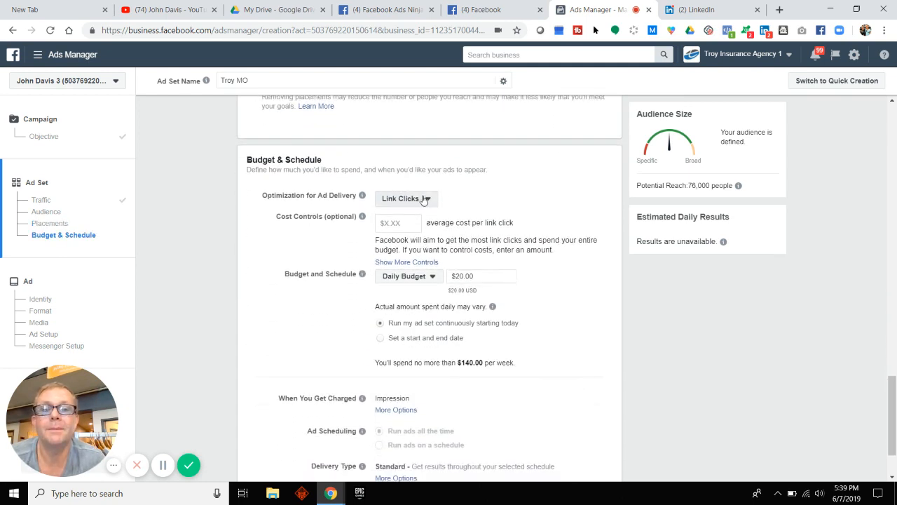
pyautogui.click(427, 199)
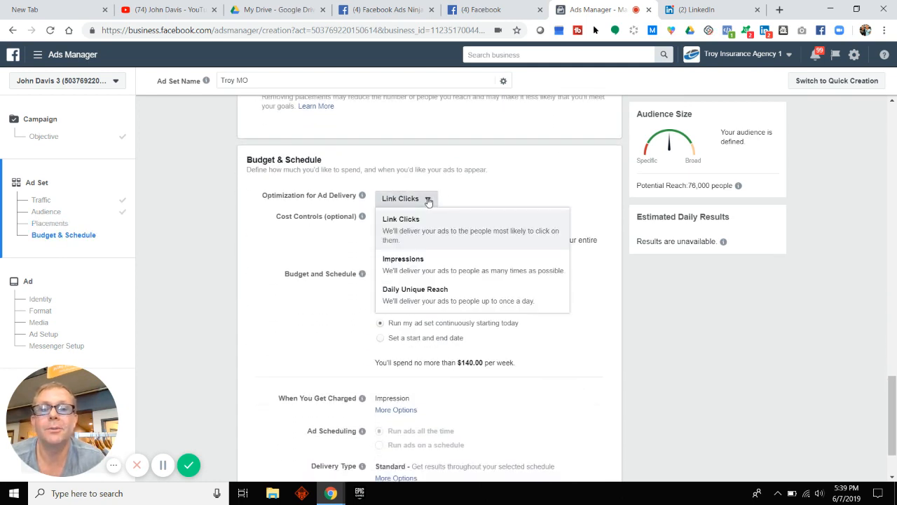
pyautogui.click(434, 262)
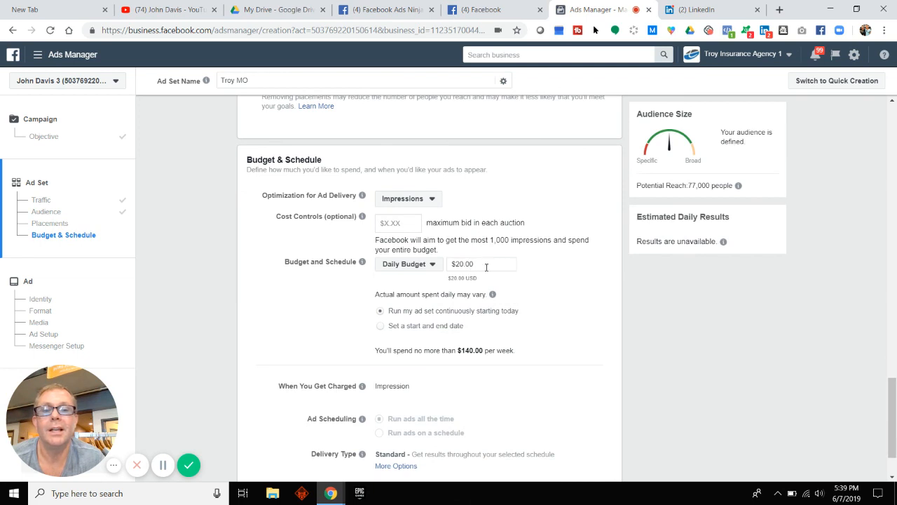
# Step: Set the ad set's daily budget to $250
pyautogui.moveTo(486, 267); pyautogui.dragTo(433, 267)
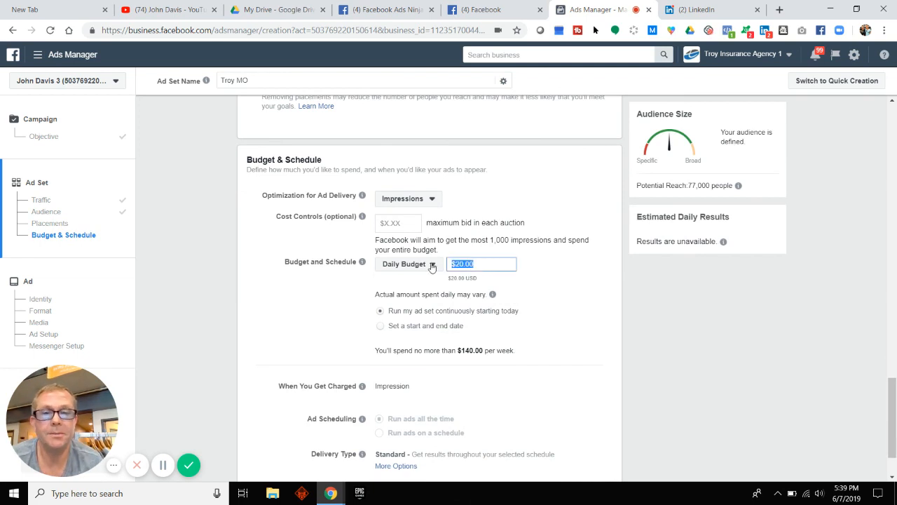
pyautogui.write('250')
pyautogui.scroll(1, 432, 267)
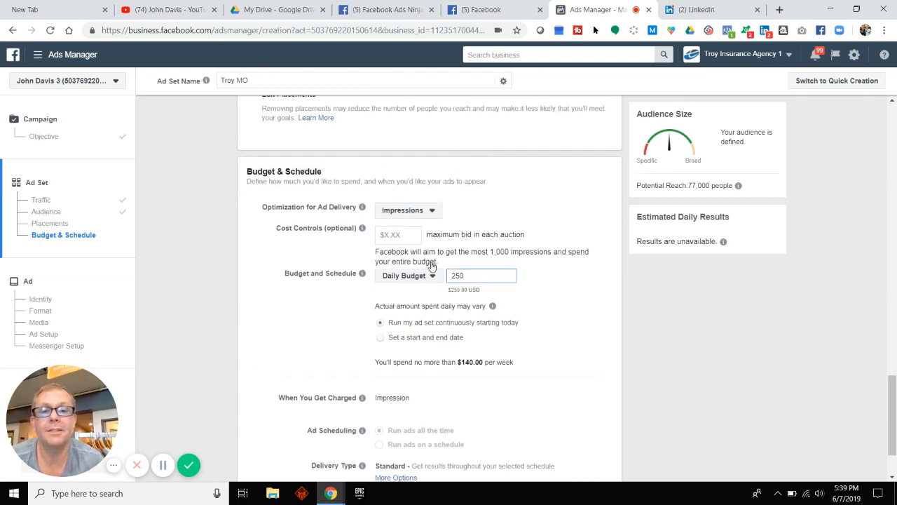
pyautogui.scroll(-1, 375, 358)
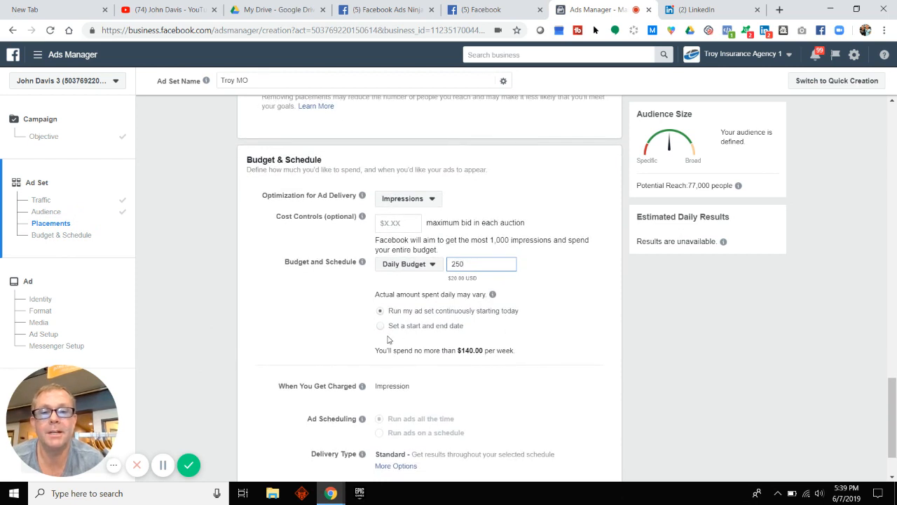
pyautogui.click(335, 321)
pyautogui.scroll(-1, 331, 318)
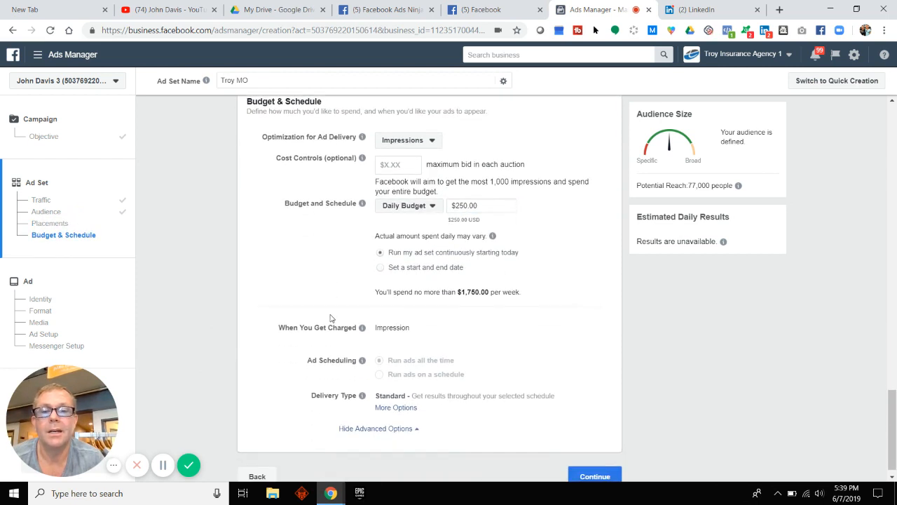
# Step: Set the cost control to a maximum bid of $12.00 per auction and continue to the ad setup
pyautogui.moveTo(394, 379)
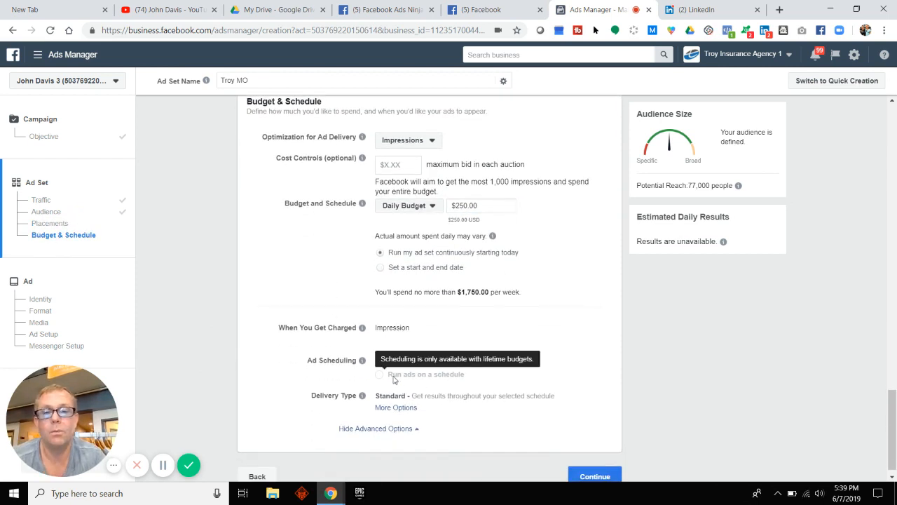
pyautogui.click(410, 164)
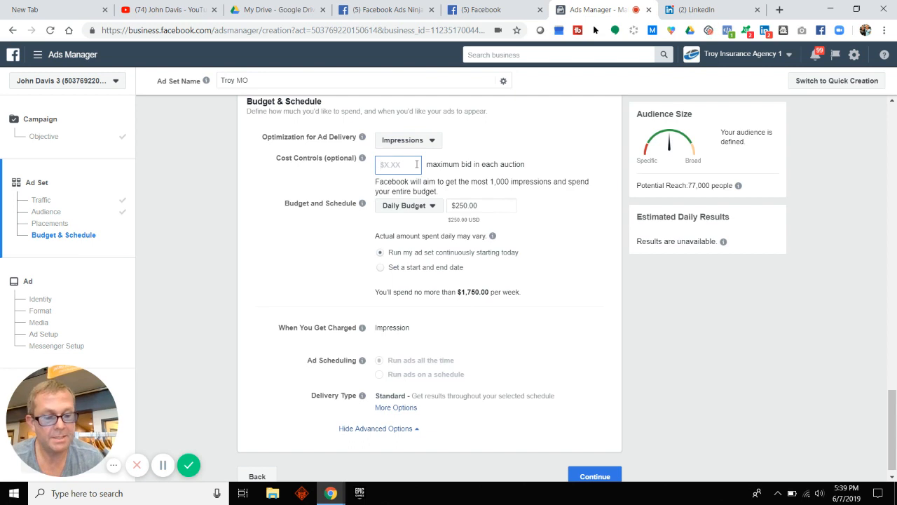
pyautogui.write('12')
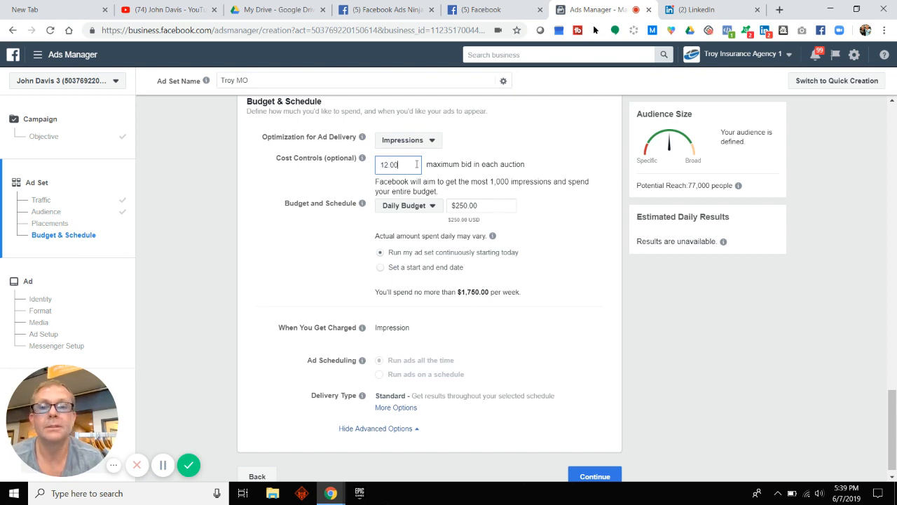
pyautogui.click(341, 210)
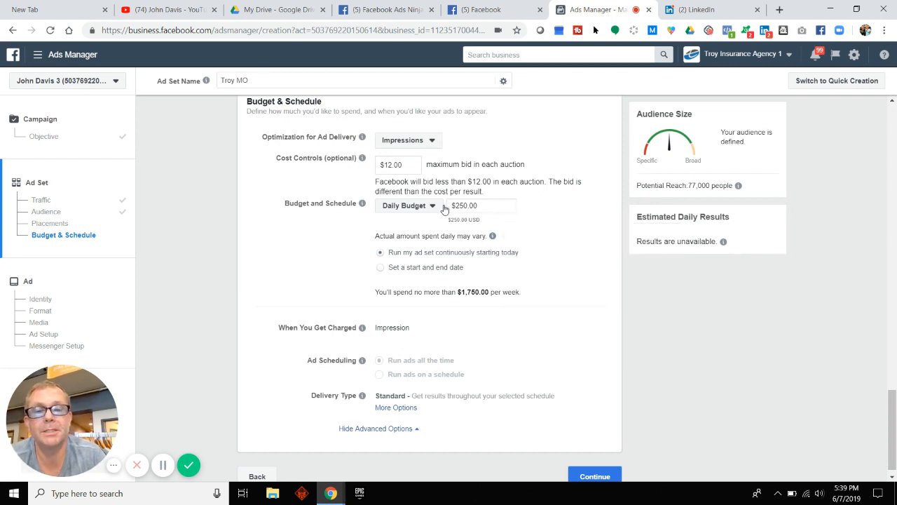
pyautogui.scroll(-1, 305, 287)
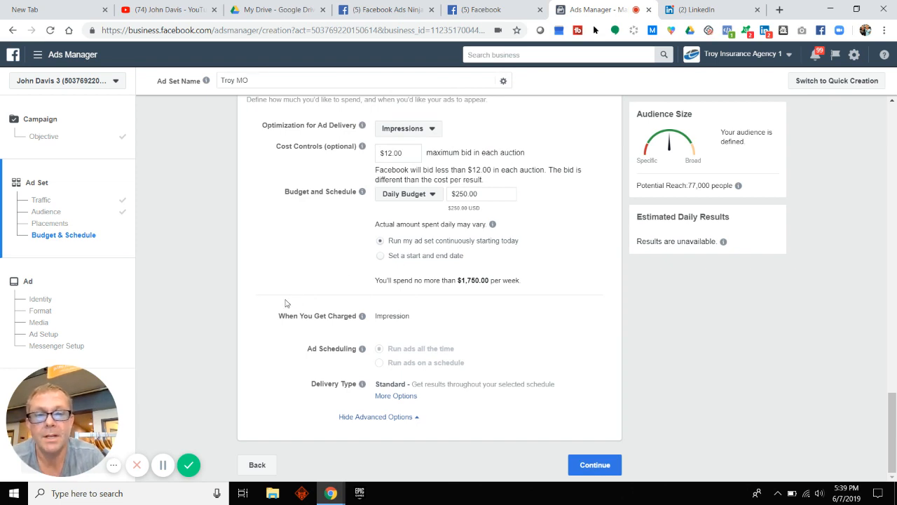
pyautogui.click(599, 466)
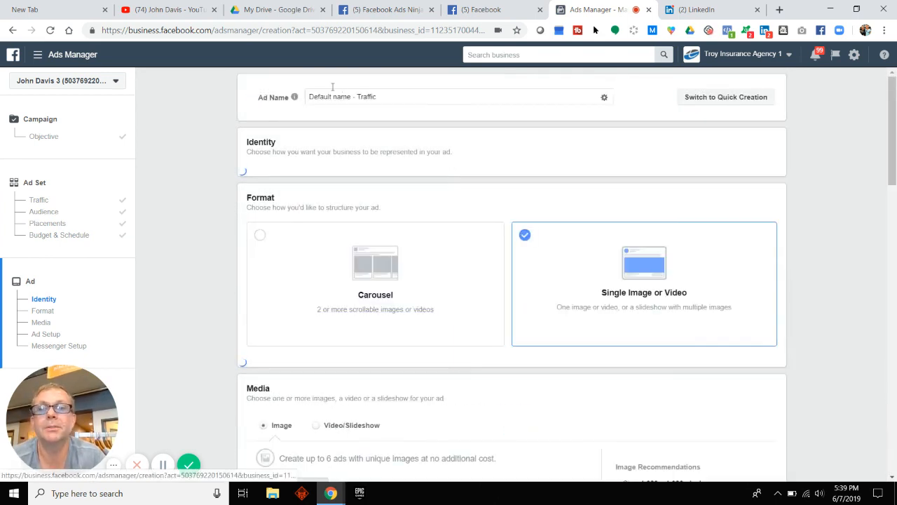
# Step: Replace the default ad name with "23-30 All"
pyautogui.click(383, 97)
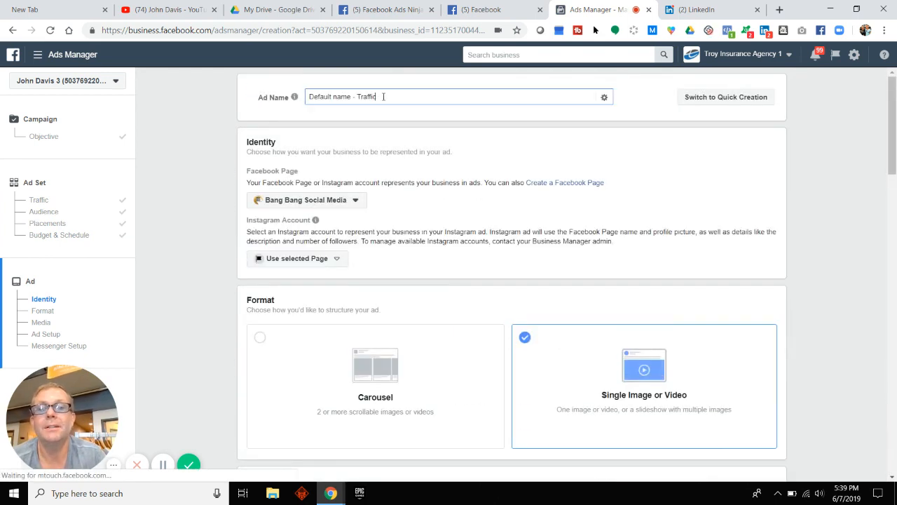
pyautogui.tripleClick(384, 96)
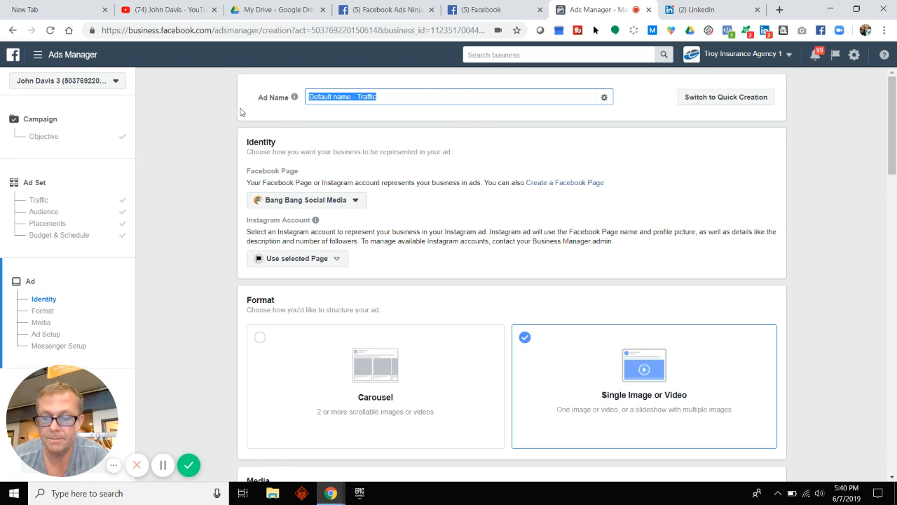
pyautogui.write('23-')
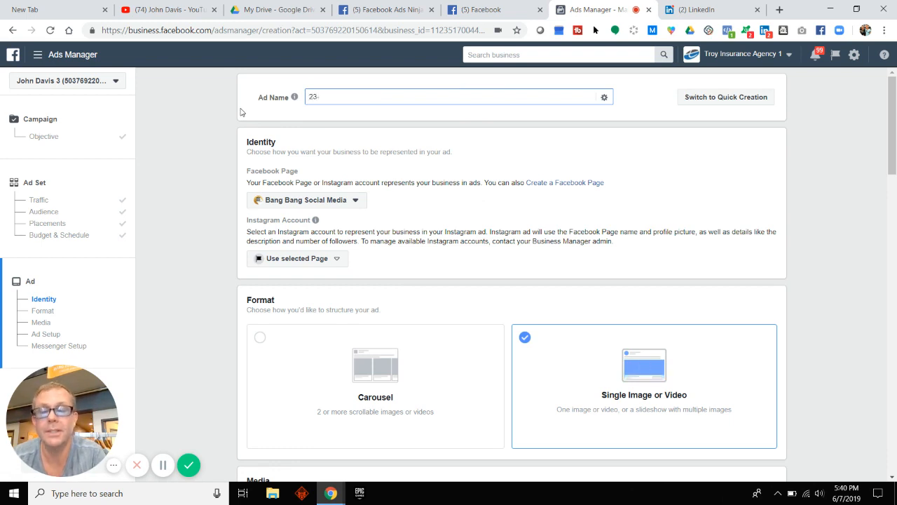
pyautogui.write('30')
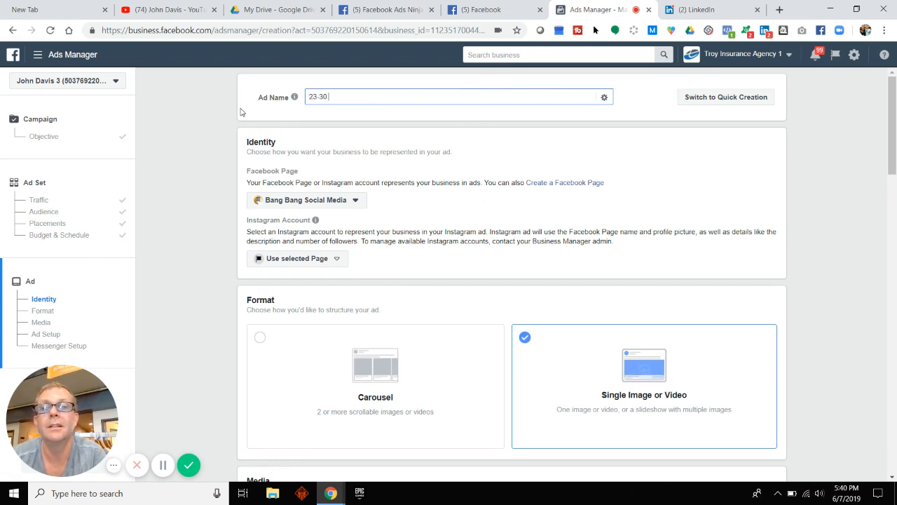
pyautogui.write(' A')
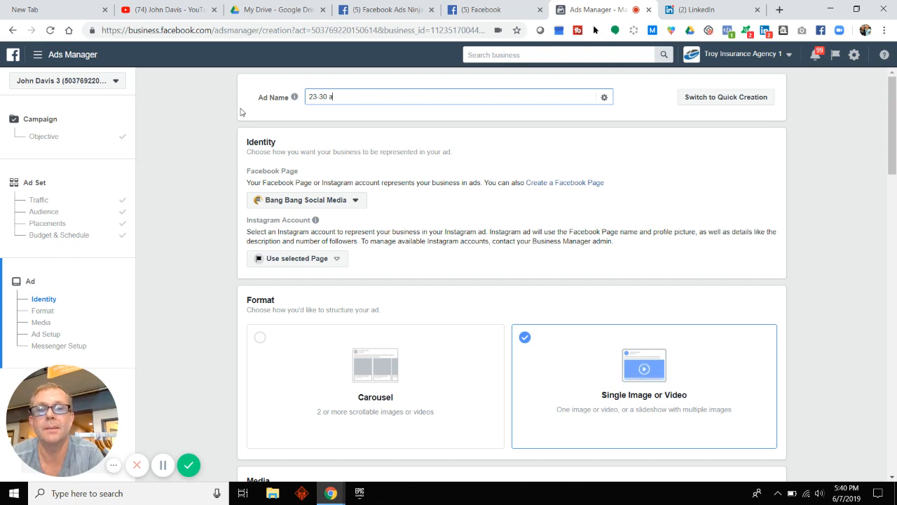
pyautogui.write('ll')
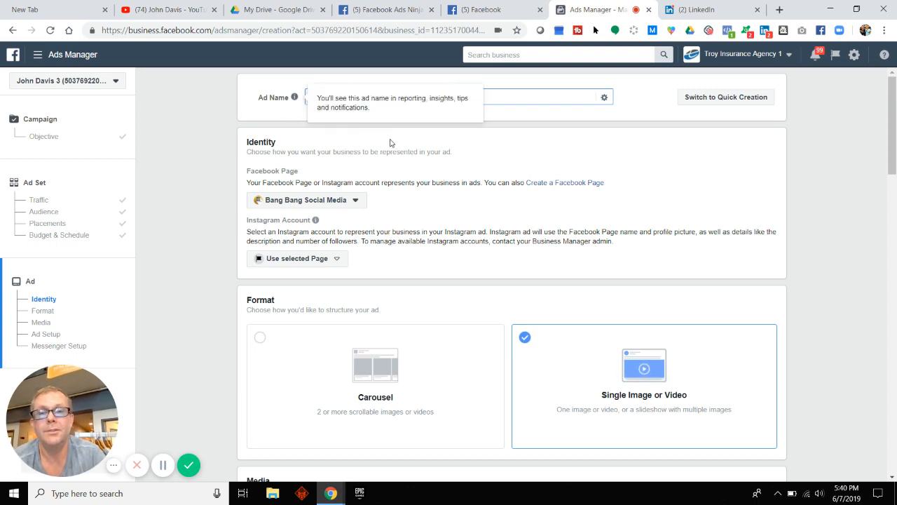
# Step: Check the Facebook Page choice under Identity and choose the Single Image or Video format for the ad
pyautogui.scroll(-1, 408, 236)
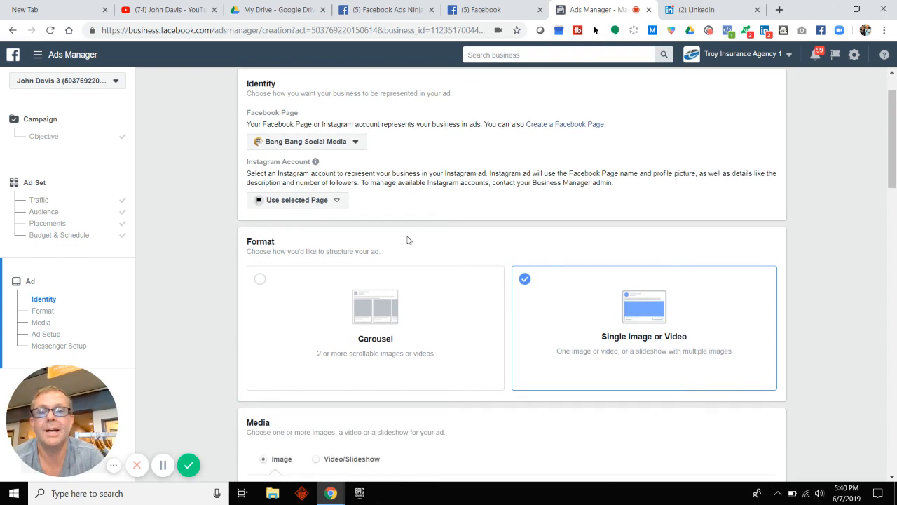
pyautogui.moveTo(316, 163)
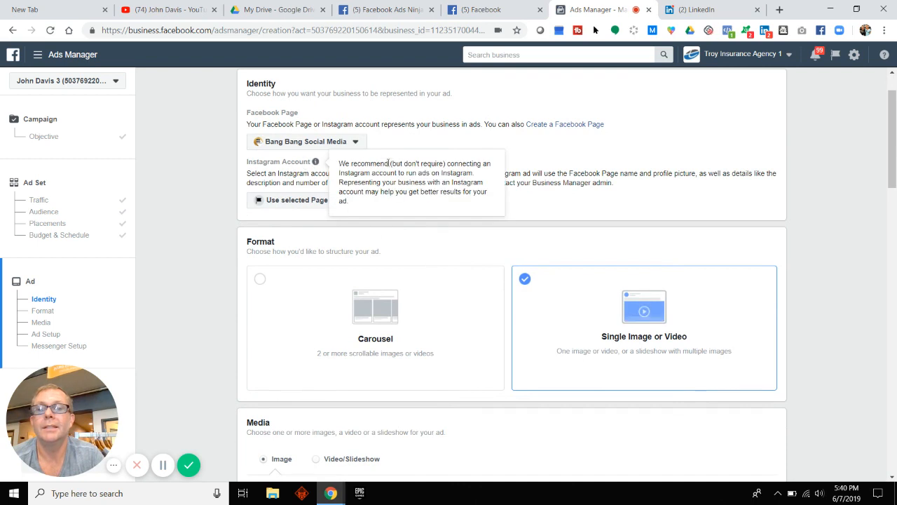
pyautogui.click(321, 144)
pyautogui.click(336, 146)
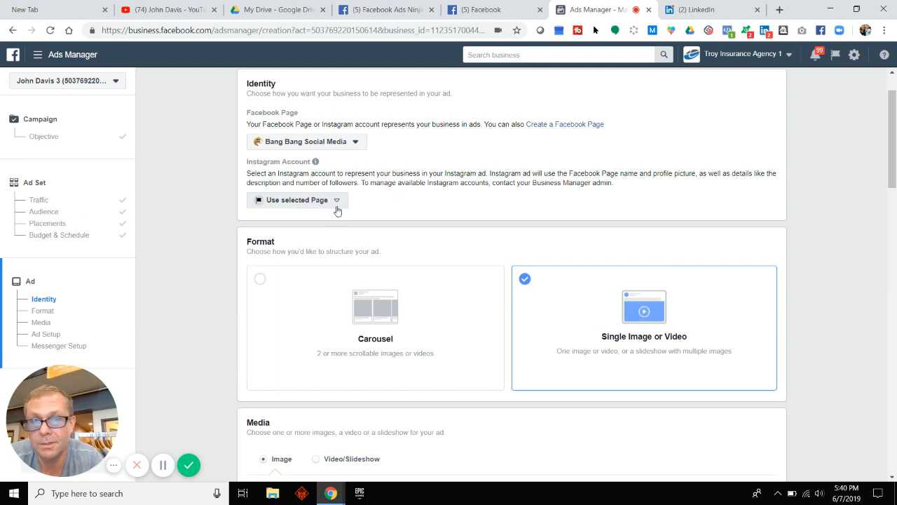
pyautogui.click(577, 342)
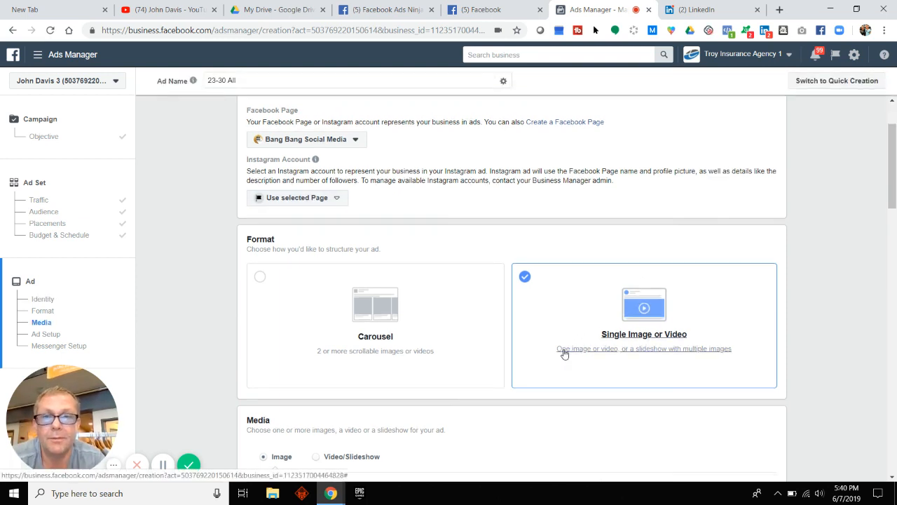
# Step: Search the free stock images for "home buyer" and add the photo of the smiling couple in blue and red as the ad image
pyautogui.scroll(-3, 659, 354)
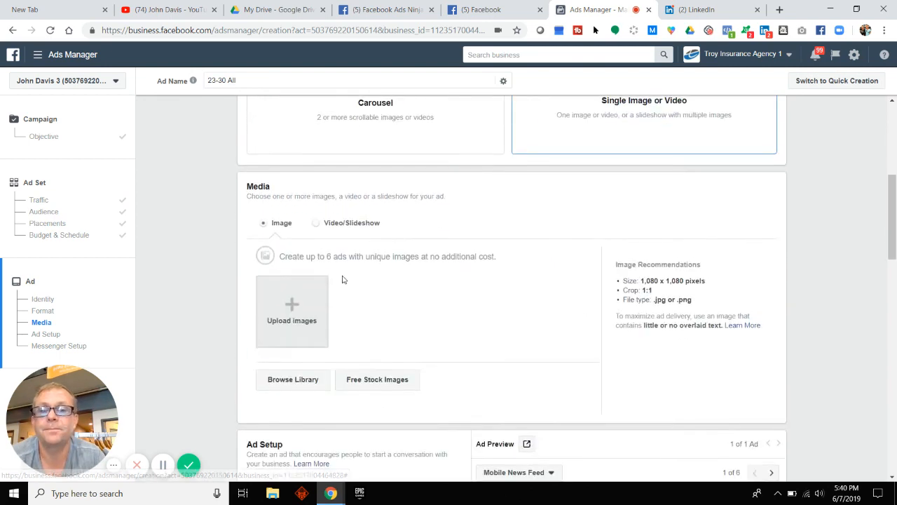
pyautogui.click(382, 381)
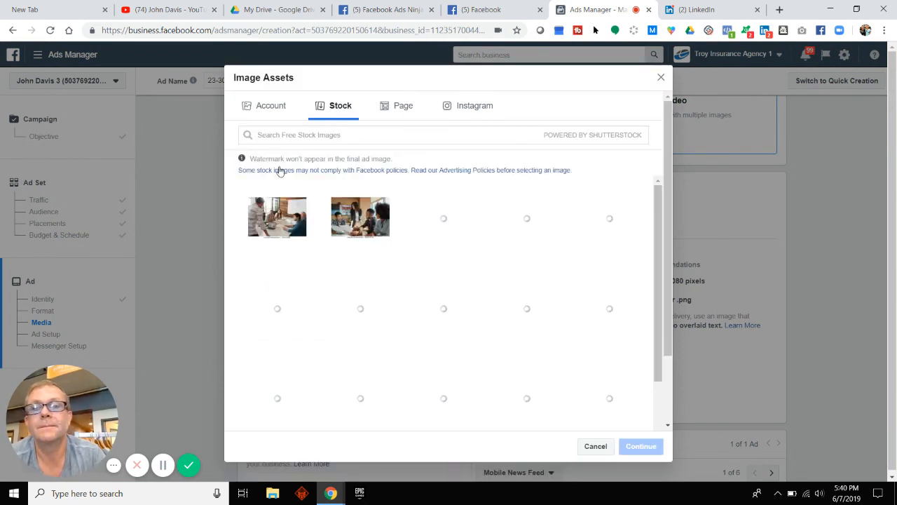
pyautogui.click(284, 134)
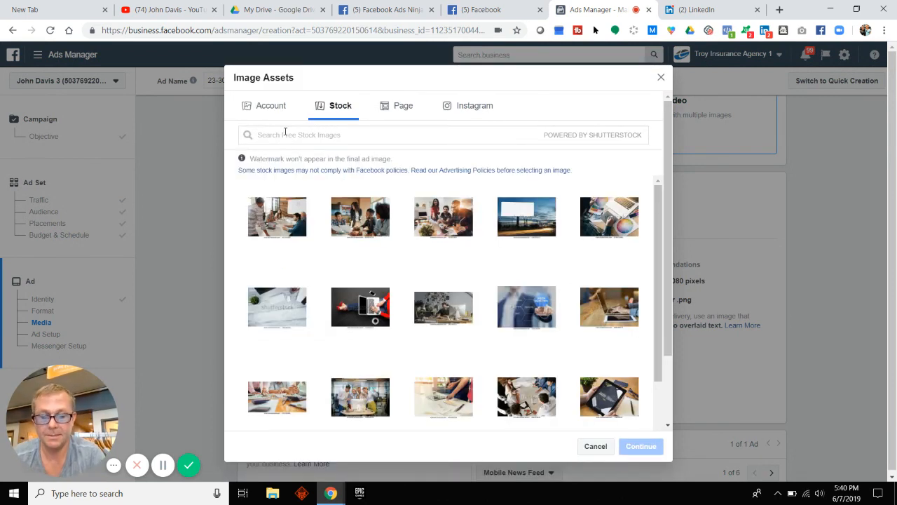
pyautogui.write('home buyer')
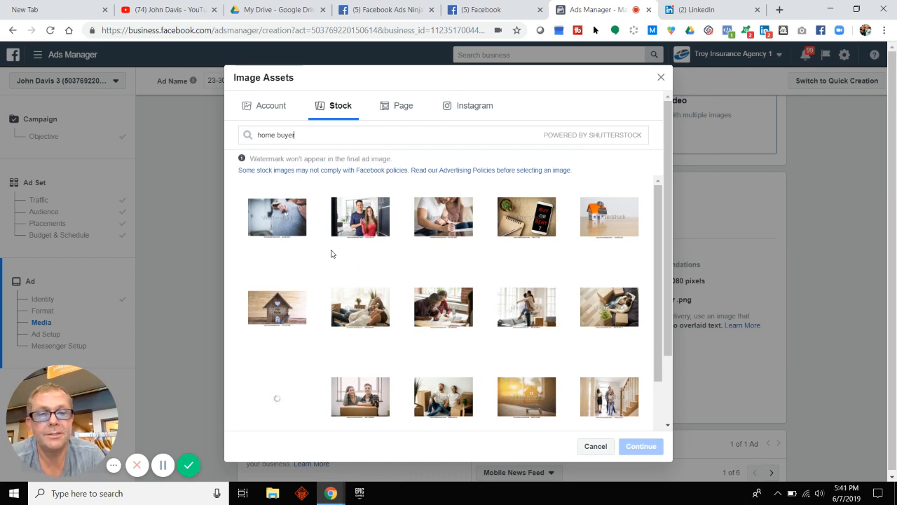
pyautogui.click(371, 220)
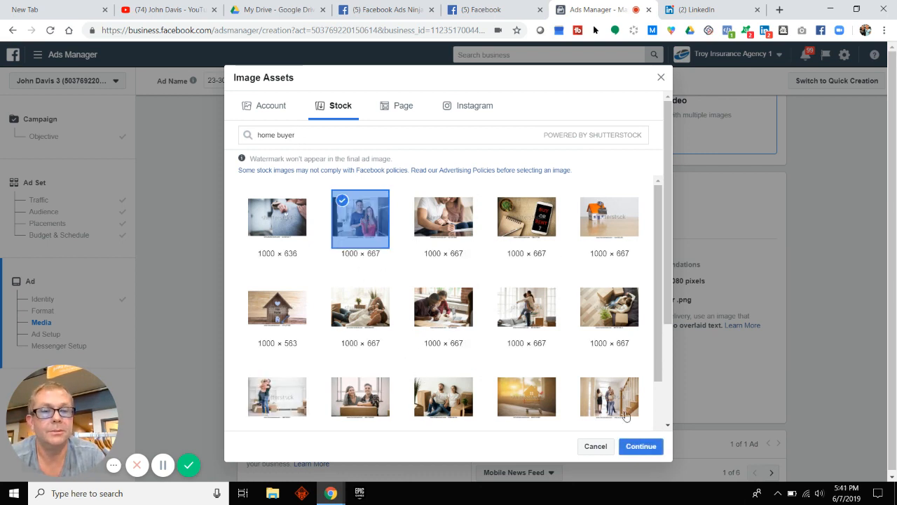
pyautogui.click(640, 446)
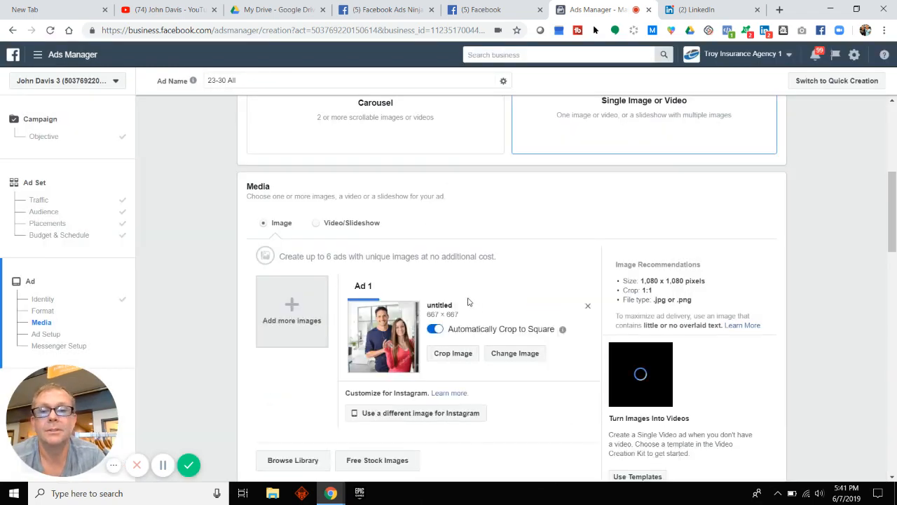
# Step: Examine the ad preview across the Mobile News Feed, Desktop News Feed, Mobile Marketplace and Desktop Marketplace placements
pyautogui.scroll(-2, 479, 308)
pyautogui.scroll(-1, 481, 311)
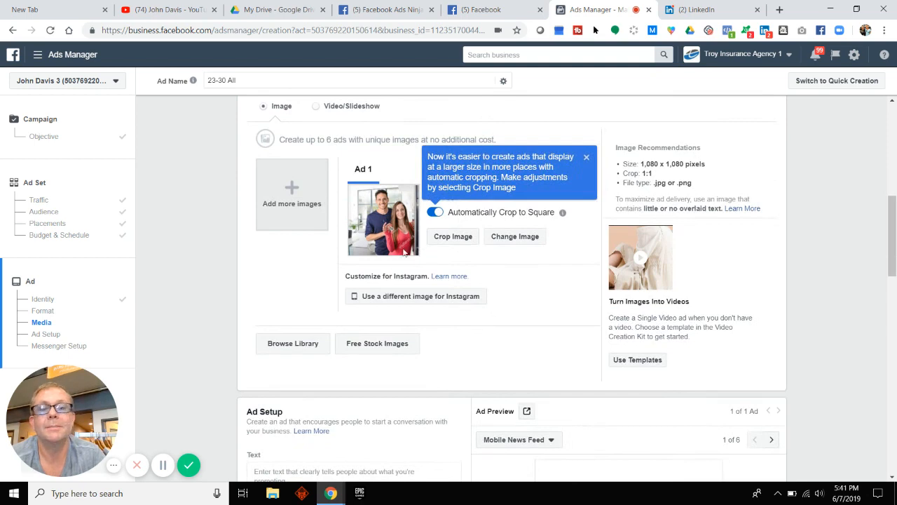
pyautogui.scroll(-4, 456, 304)
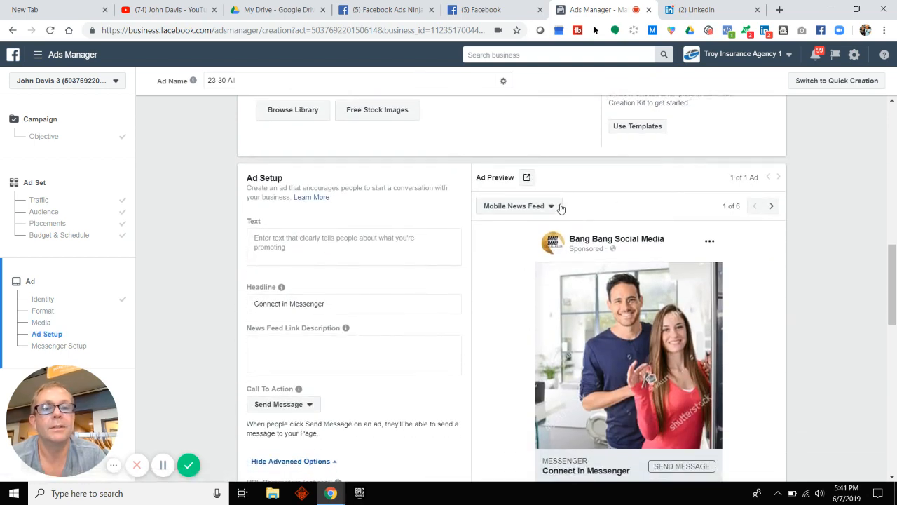
pyautogui.scroll(-1, 597, 230)
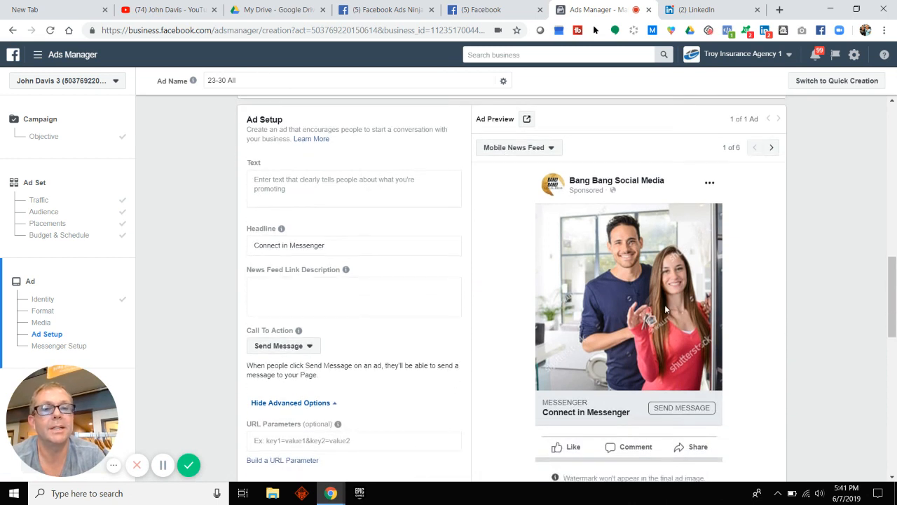
pyautogui.click(771, 148)
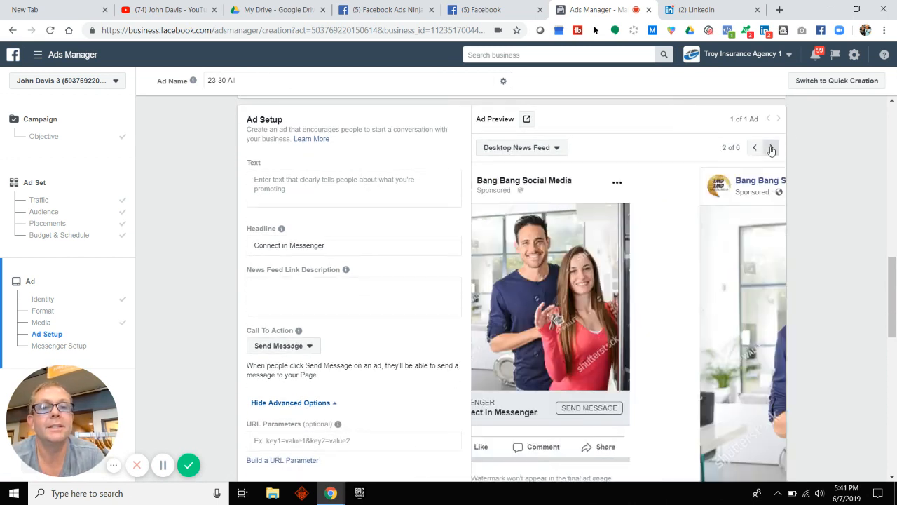
pyautogui.click(771, 148)
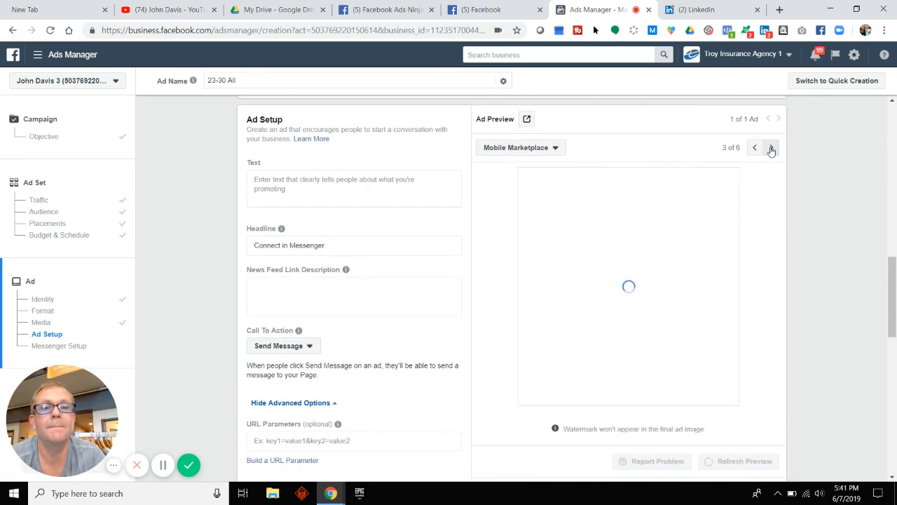
pyautogui.click(771, 148)
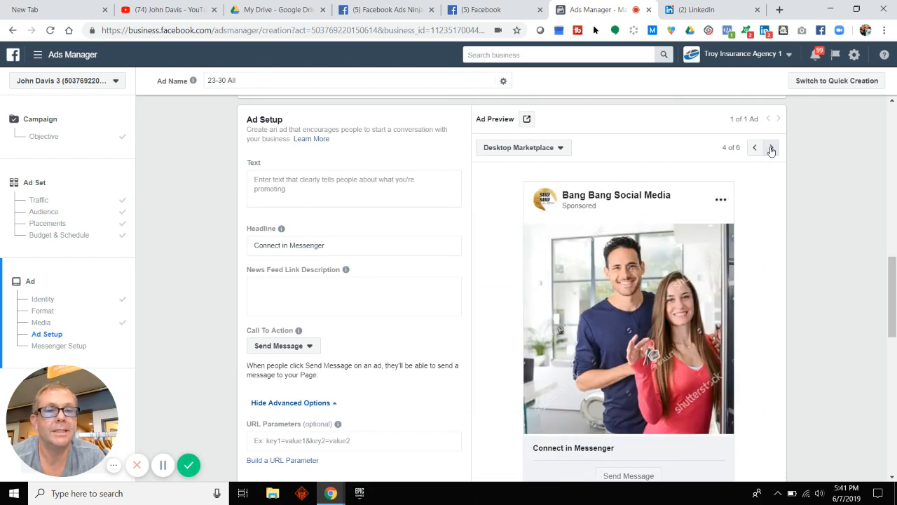
pyautogui.click(755, 148)
pyautogui.click(754, 148)
pyautogui.click(754, 148)
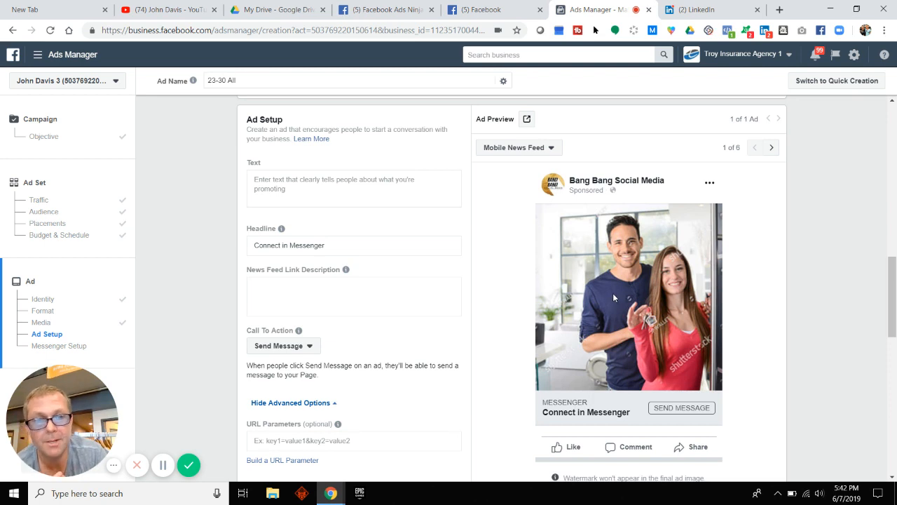
# Step: Enter "First Time Home Buyer Grants!" as the ad's primary text in the ad setup
pyautogui.scroll(-1, 355, 316)
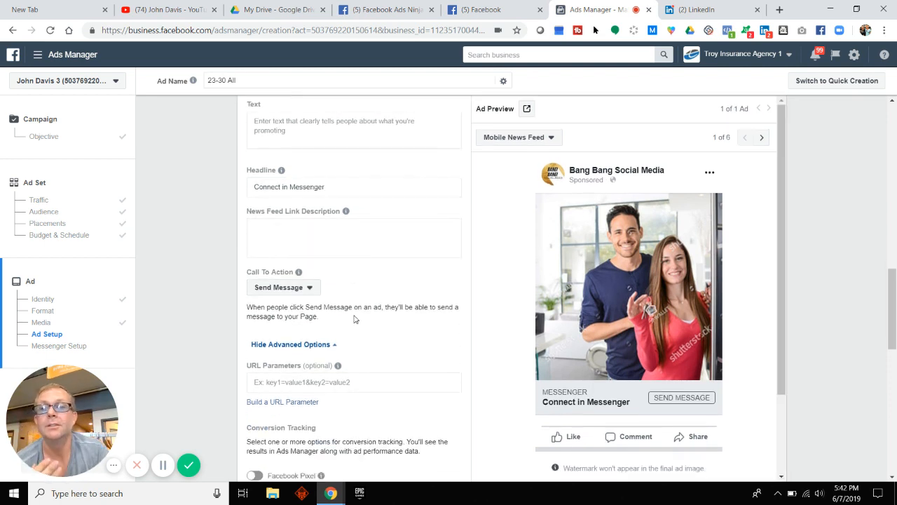
pyautogui.scroll(1, 350, 280)
pyautogui.click(303, 177)
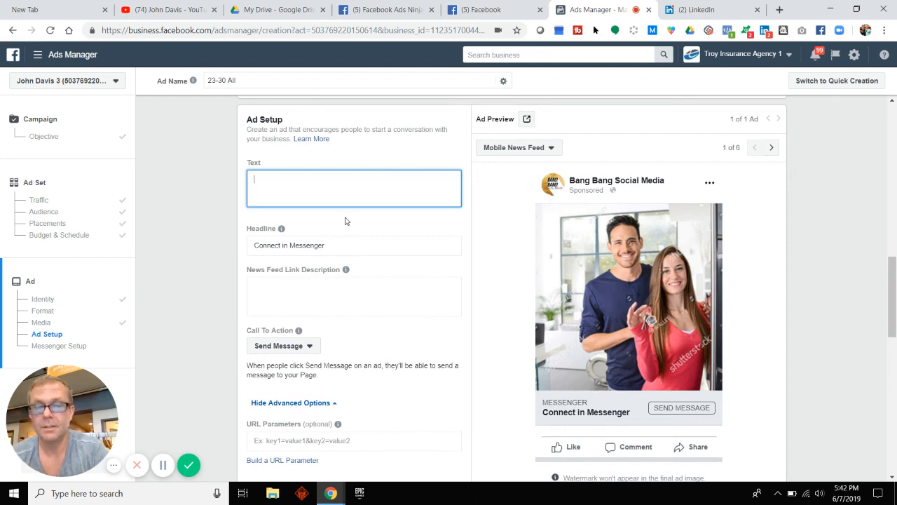
pyautogui.write('First Ti')
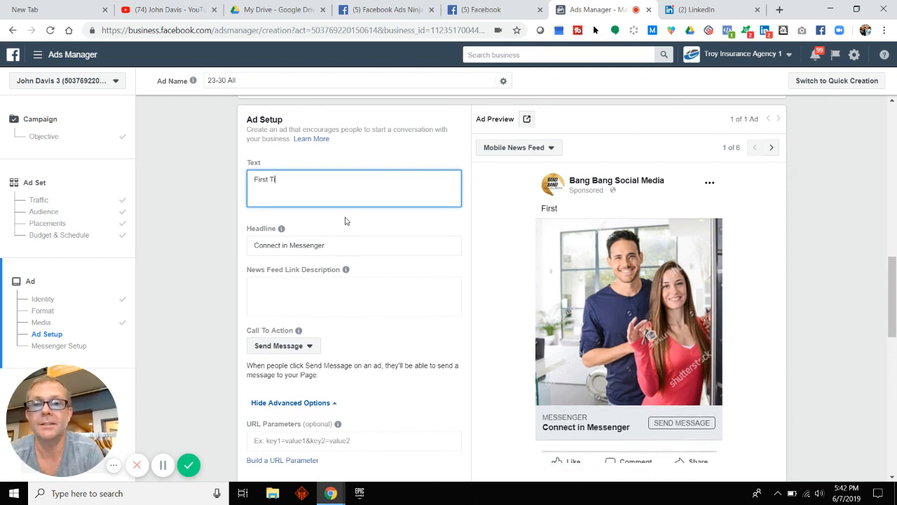
pyautogui.write('me Home')
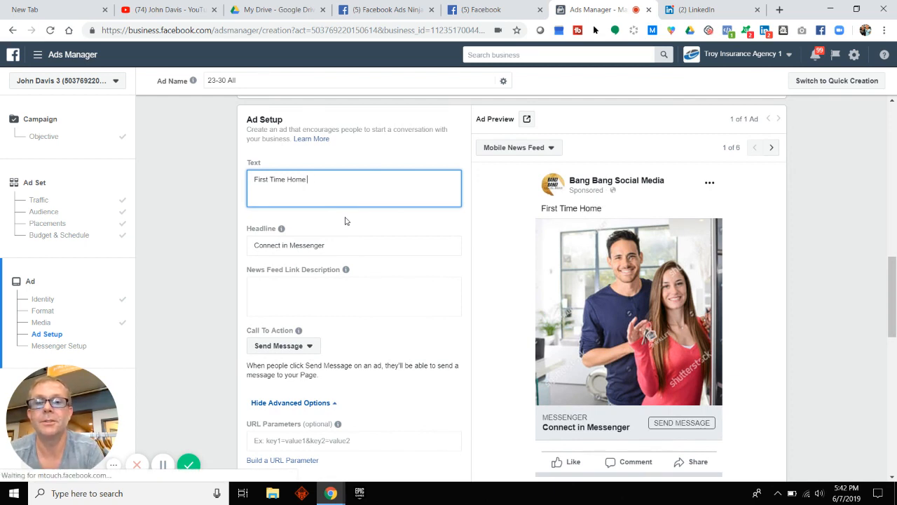
pyautogui.write(' Buyer Grants!')
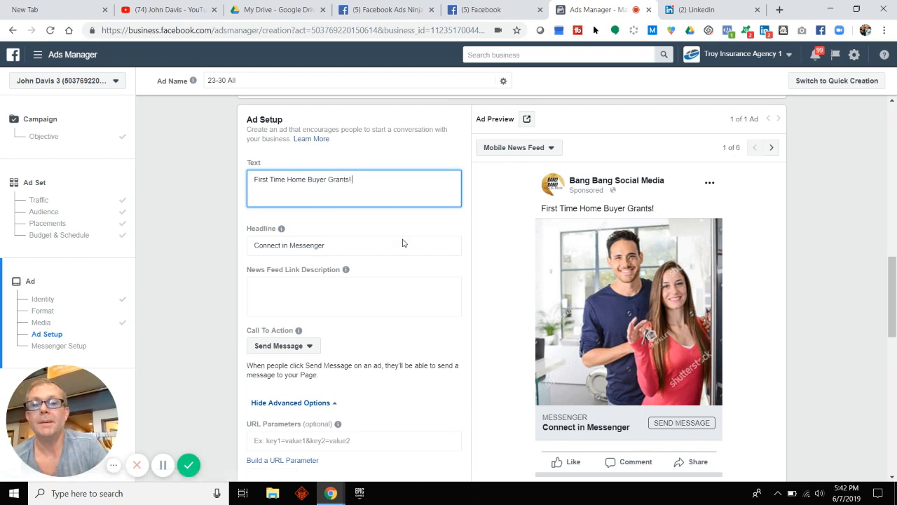
# Step: Change the ad's call to action to Learn More, keeping the headline "Connect in Messenger"
pyautogui.click(352, 247)
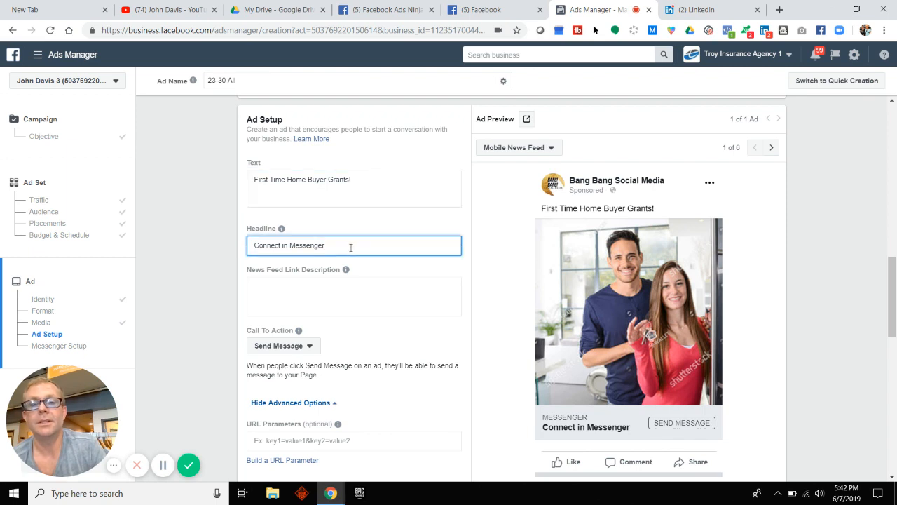
pyautogui.moveTo(351, 247); pyautogui.dragTo(225, 246)
pyautogui.scroll(-1, 344, 260)
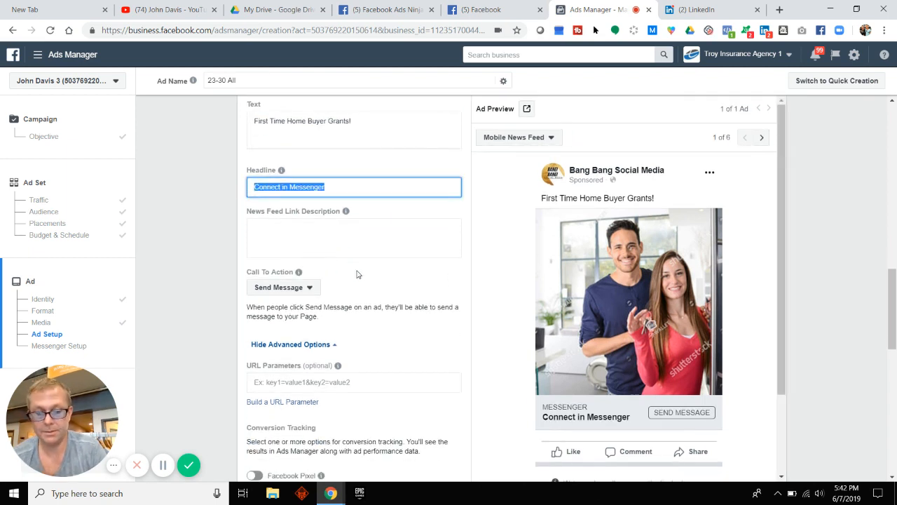
pyautogui.scroll(-1, 350, 259)
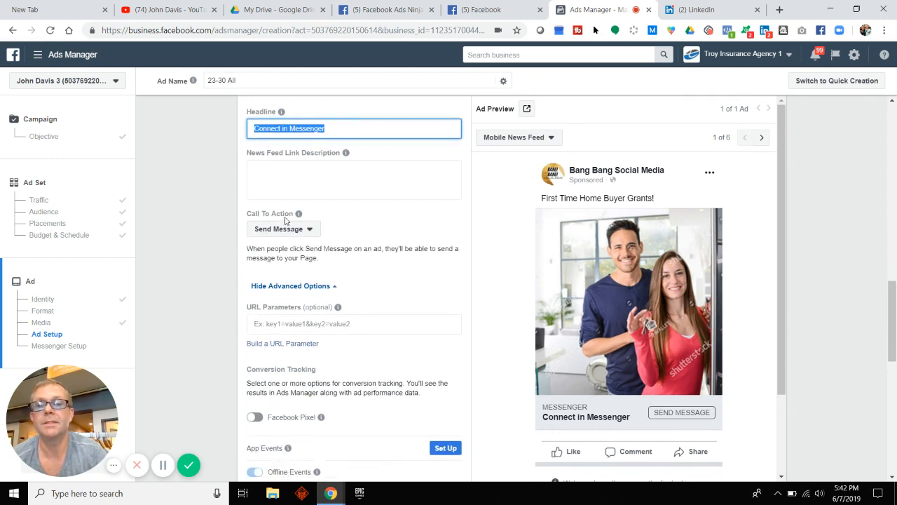
pyautogui.click(306, 229)
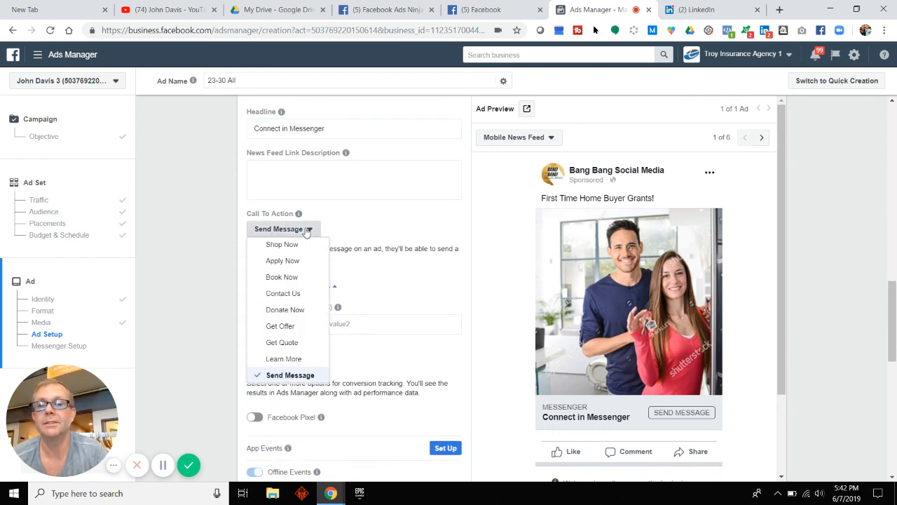
pyautogui.click(286, 359)
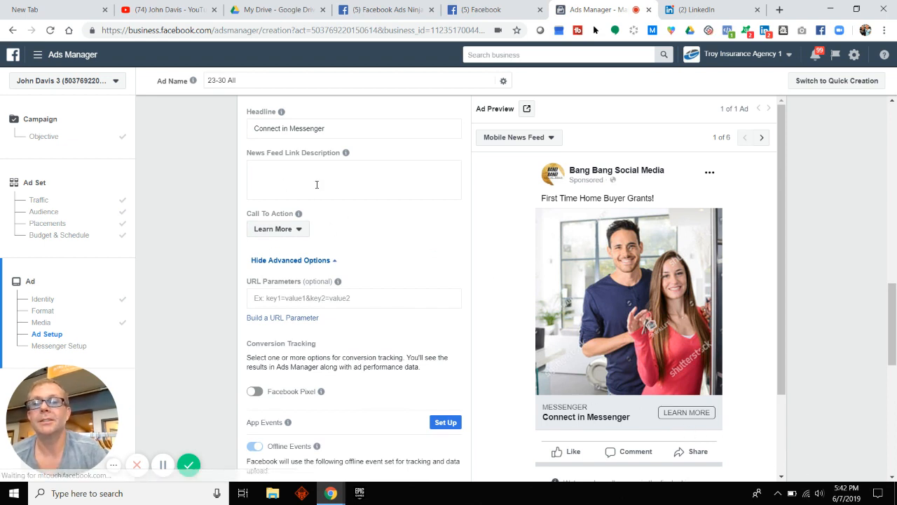
pyautogui.click(313, 129)
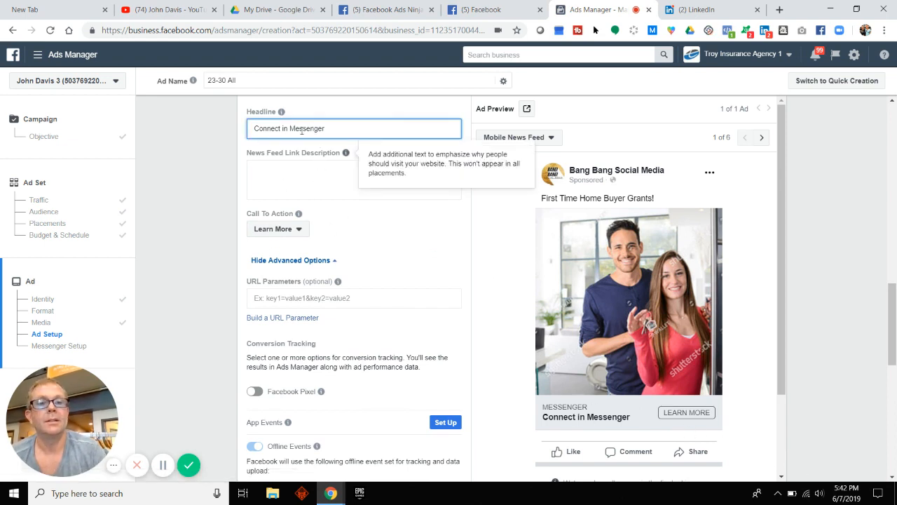
pyautogui.scroll(3, 338, 202)
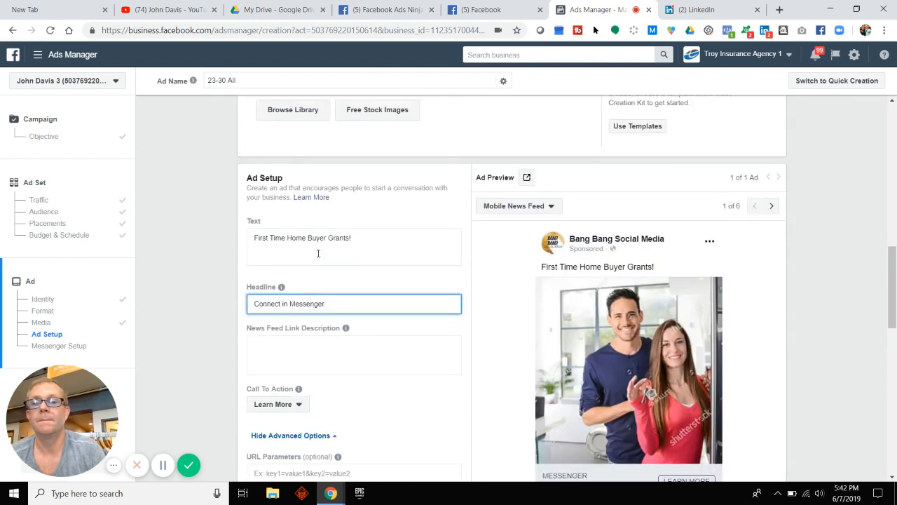
# Step: Replace the ad's headline with "Get Free Grant Info" in the ad setup
pyautogui.click(343, 314)
pyautogui.moveTo(339, 303); pyautogui.dragTo(232, 311)
pyautogui.write('Get')
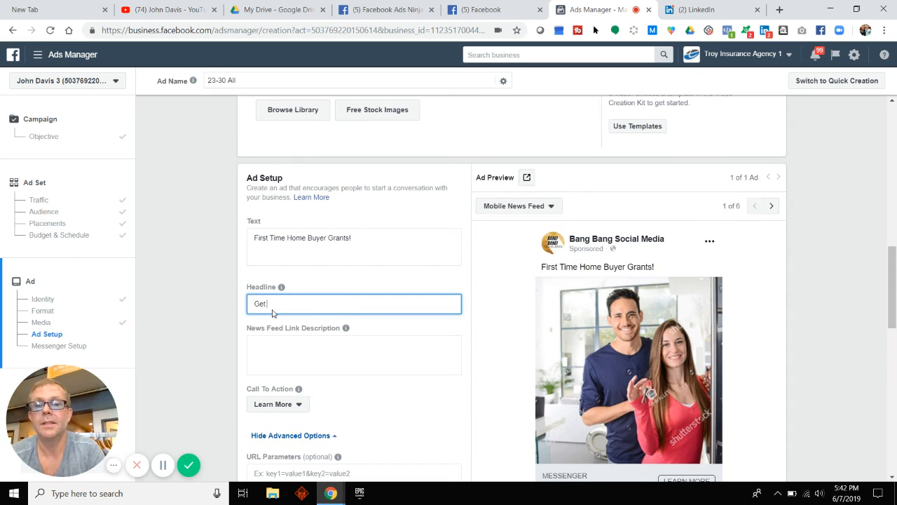
pyautogui.write(' Free Gra')
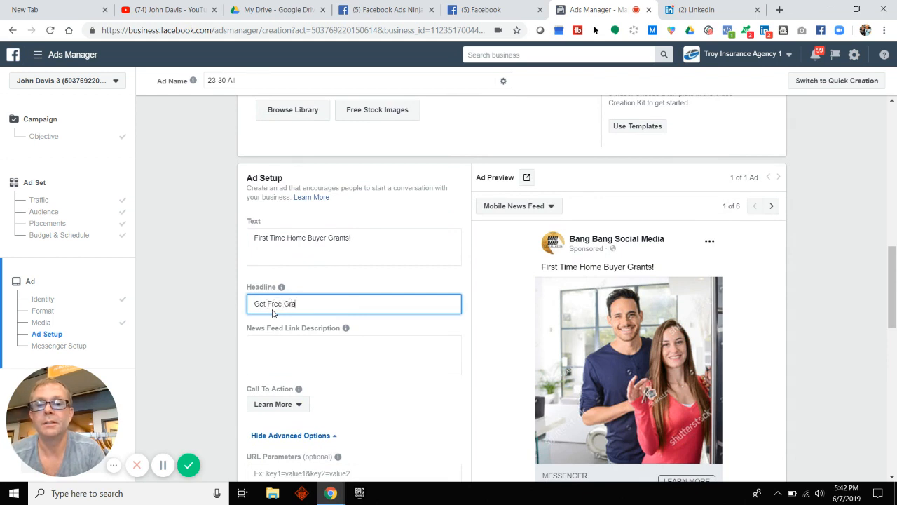
pyautogui.write('nt Info')
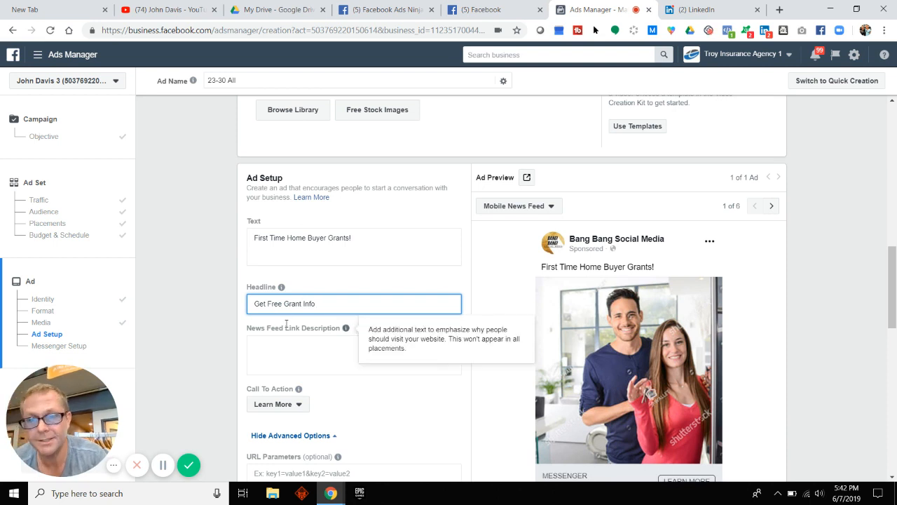
# Step: Enter "Would you like to learn more about home buyers grants! Click learn more for your free info!" as the News Feed link description
pyautogui.scroll(-2, 297, 327)
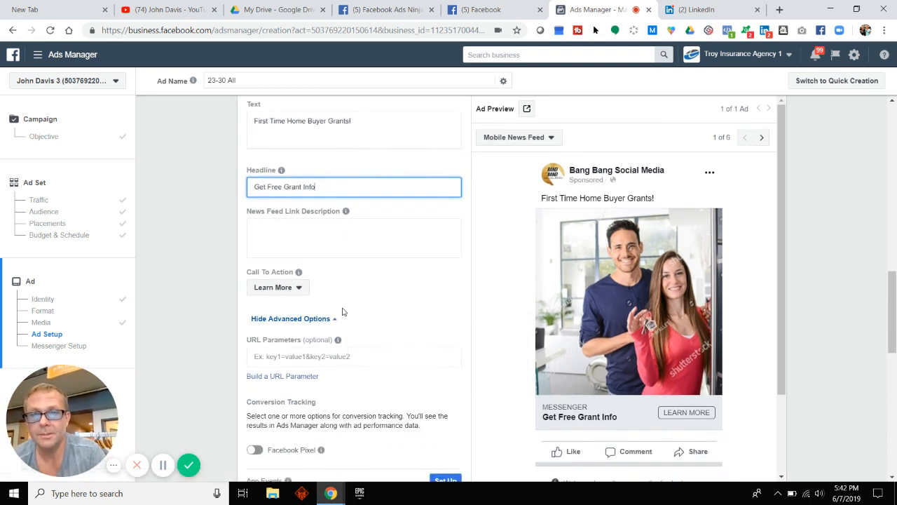
pyautogui.click(299, 227)
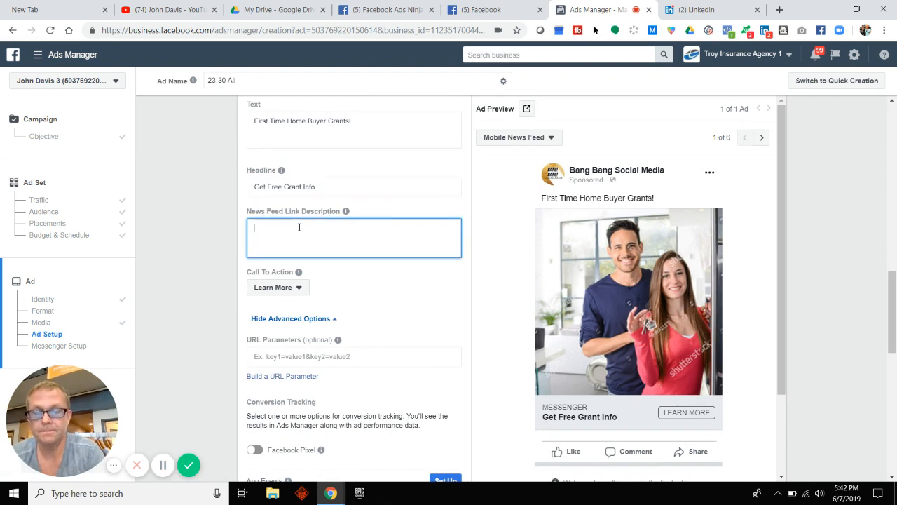
pyautogui.write('Would you lik')
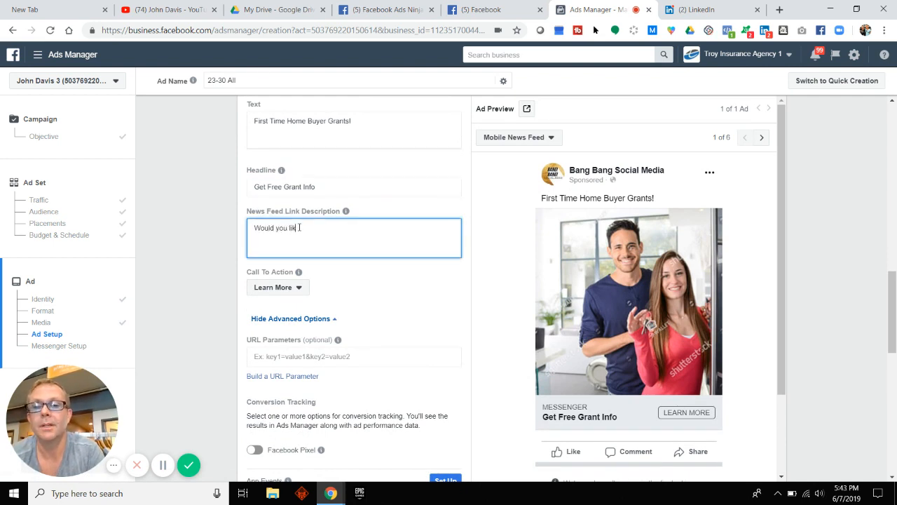
pyautogui.write('e to learn mor')
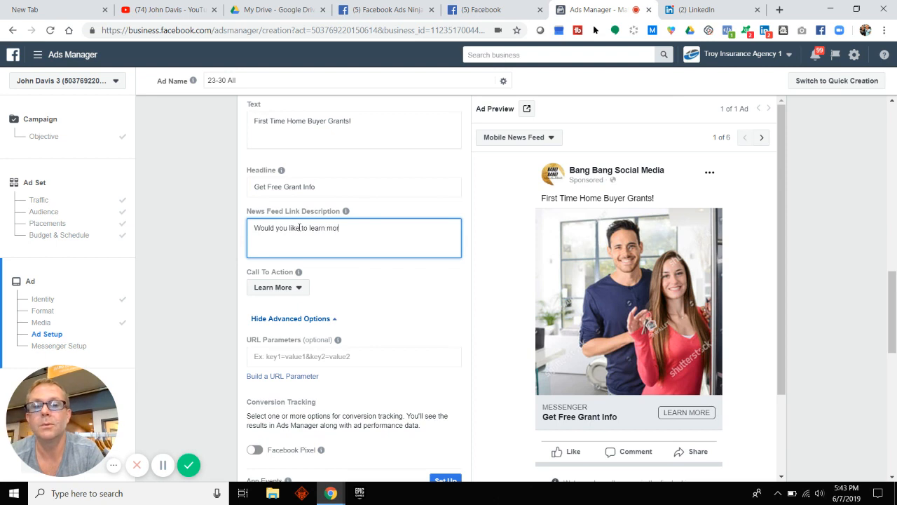
pyautogui.write('e aobu')
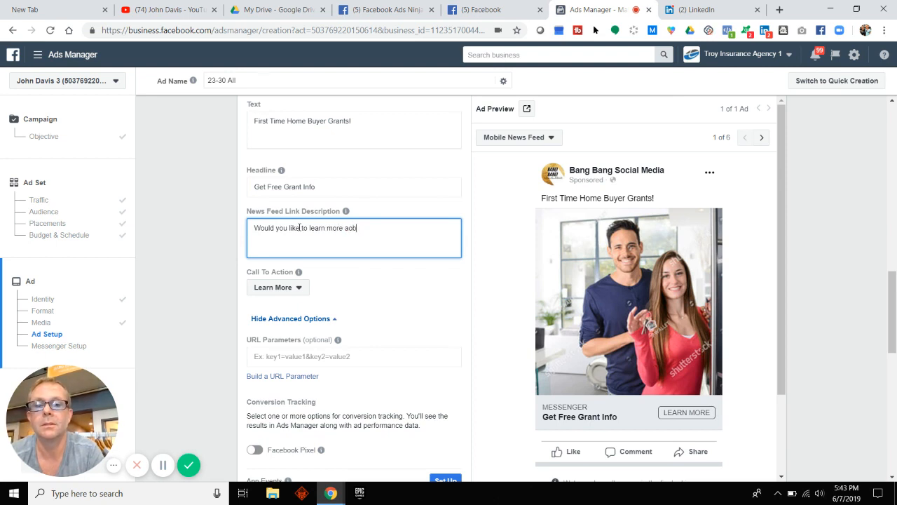
pyautogui.press('BackSpace')
pyautogui.press('BackSpace')
pyautogui.write('bout ho')
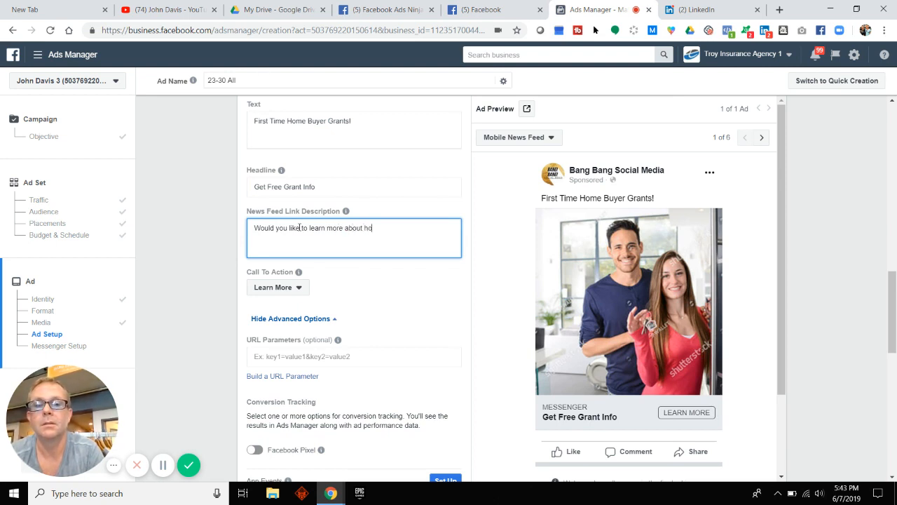
pyautogui.write('me buyers')
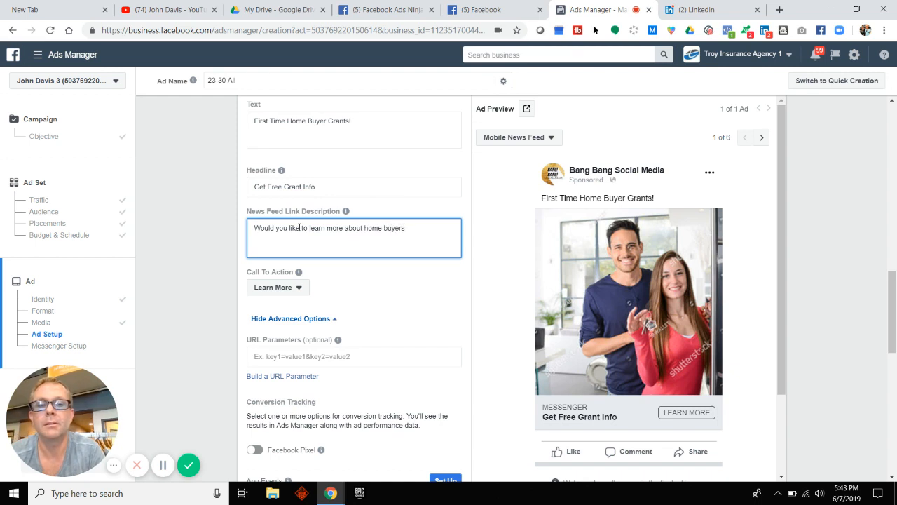
pyautogui.write(' grants! Cli')
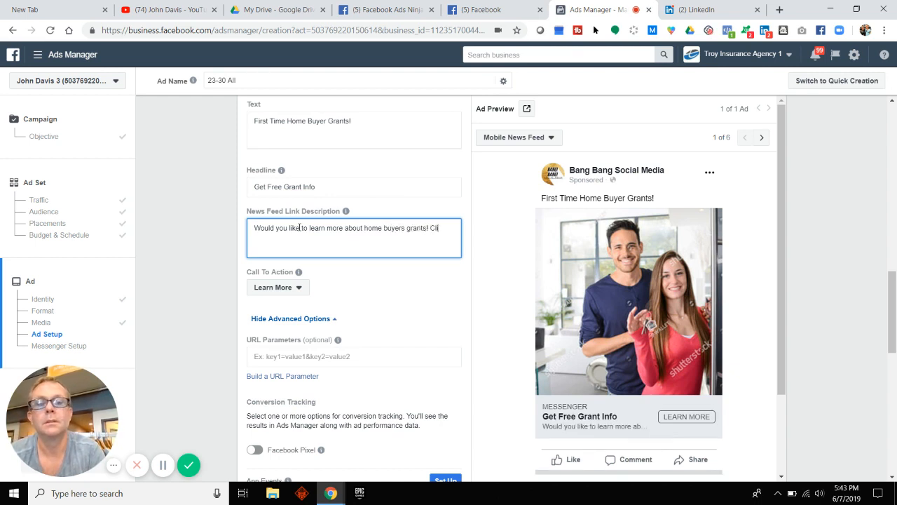
pyautogui.write('ck learn')
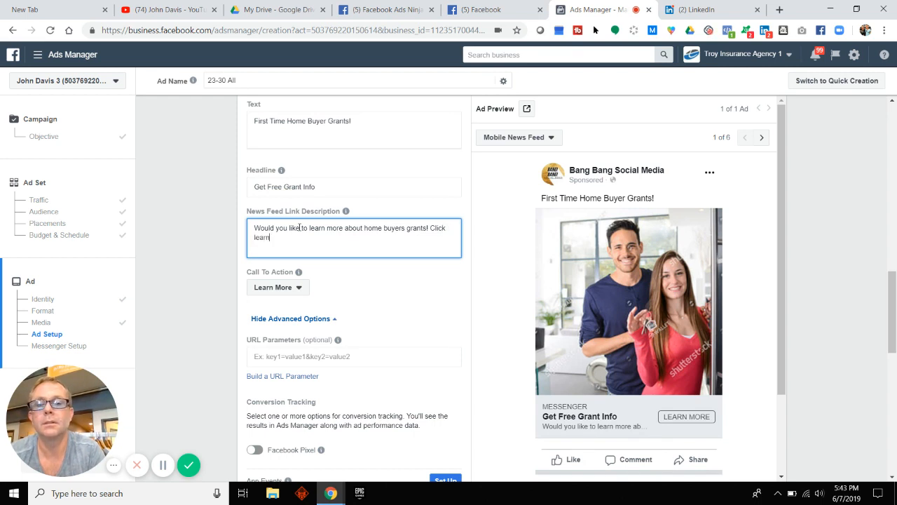
pyautogui.write(' more for your free info!')
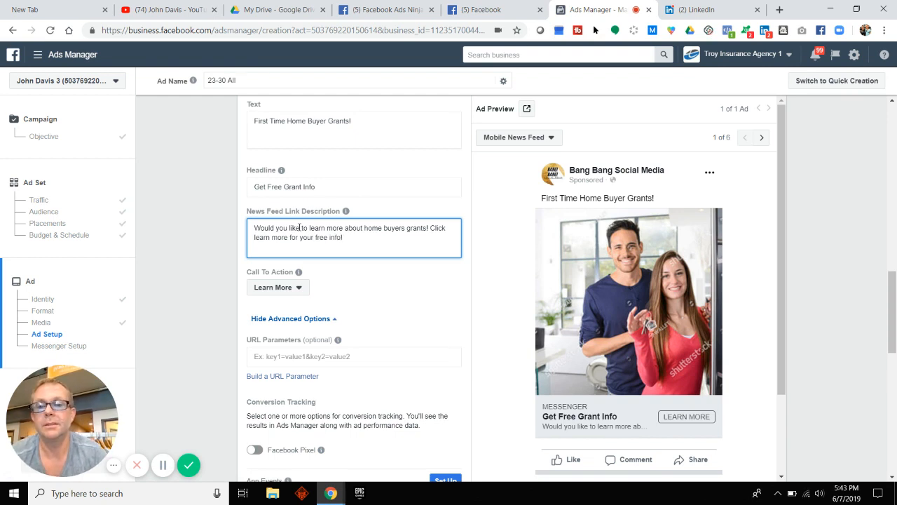
# Step: Open the standard template in the Messenger setup for editing
pyautogui.scroll(-3, 277, 302)
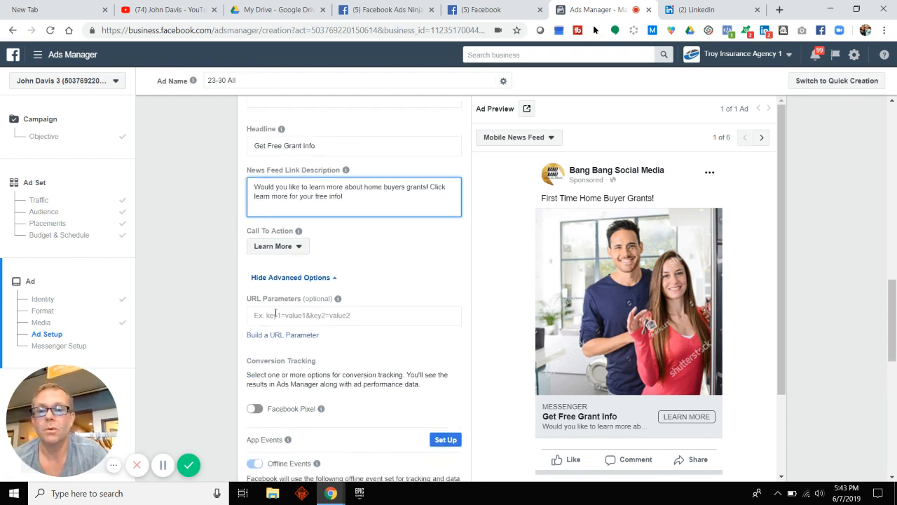
pyautogui.scroll(-3, 322, 329)
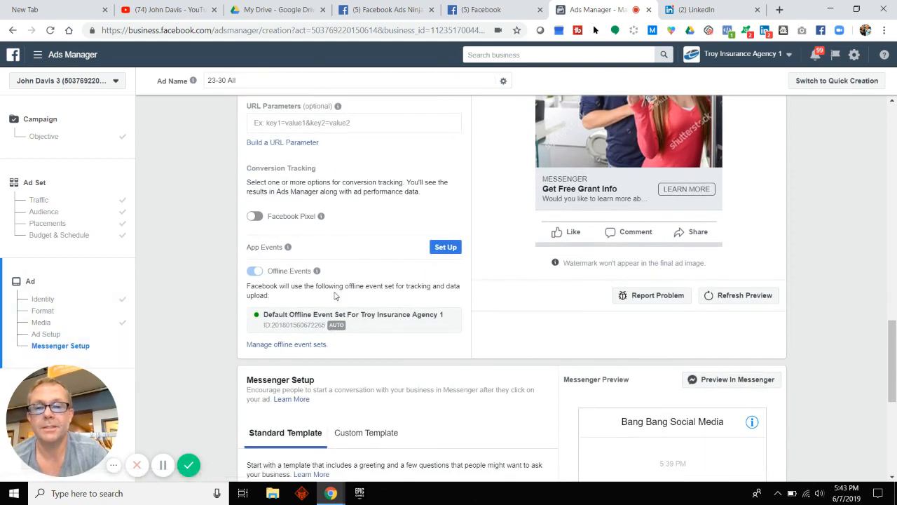
pyautogui.scroll(-3, 394, 298)
pyautogui.scroll(-3, 395, 297)
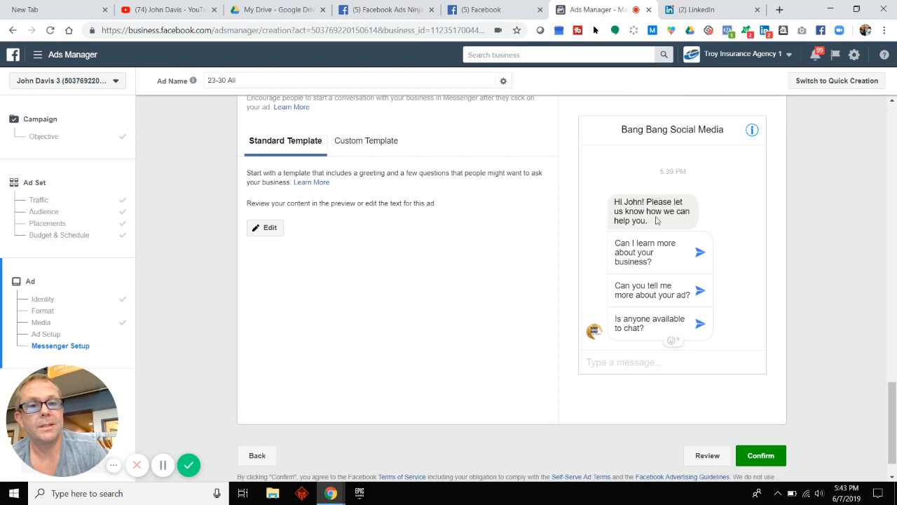
pyautogui.click(270, 231)
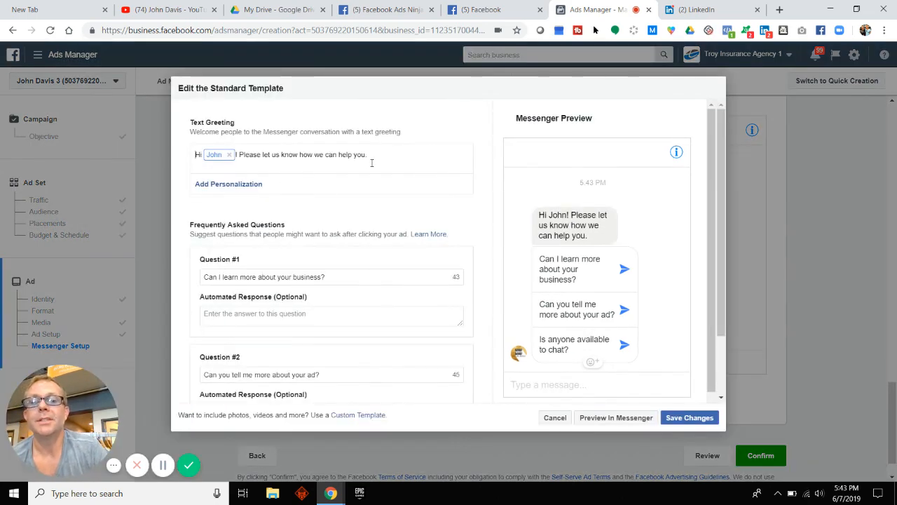
# Step: Change the text greeting after the personalized first name to "Please reply "GRANT" to get your info."
pyautogui.moveTo(367, 154); pyautogui.dragTo(252, 154)
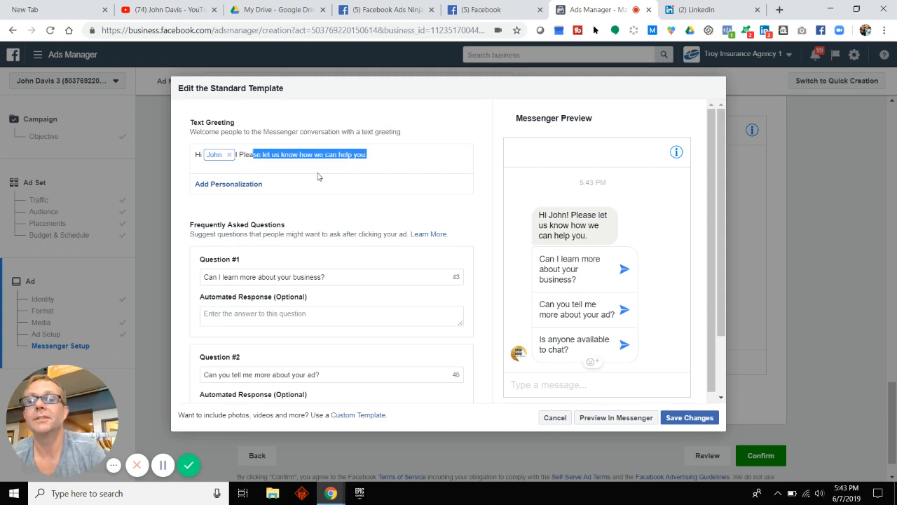
pyautogui.press('BackSpace')
pyautogui.press('BackSpace')
pyautogui.press('BackSpace')
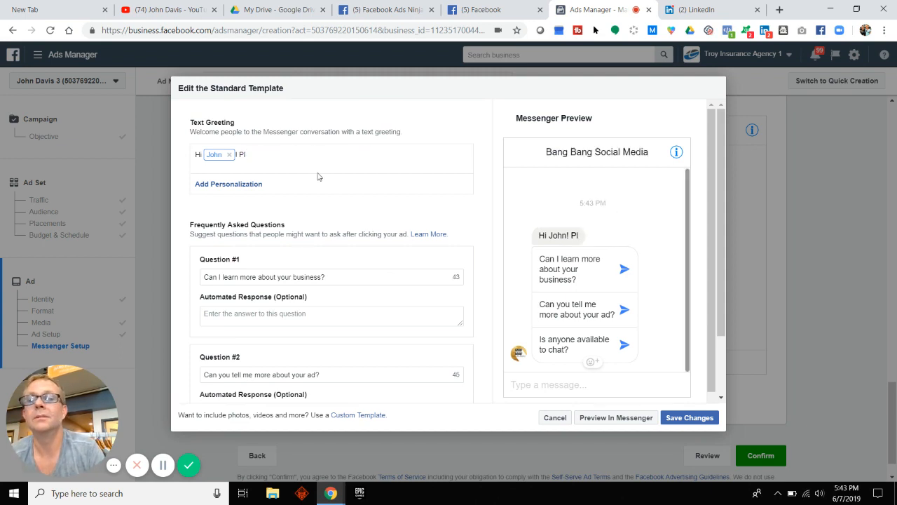
pyautogui.press('BackSpace')
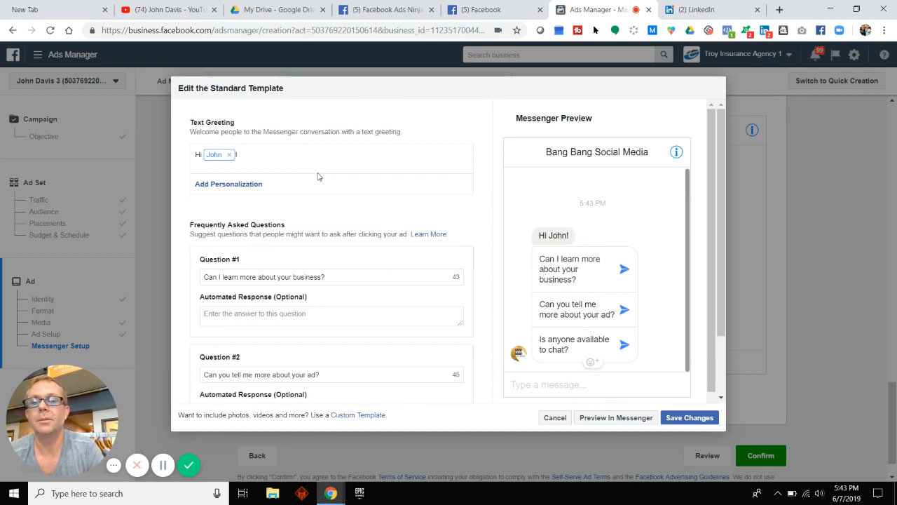
pyautogui.write('Please reply')
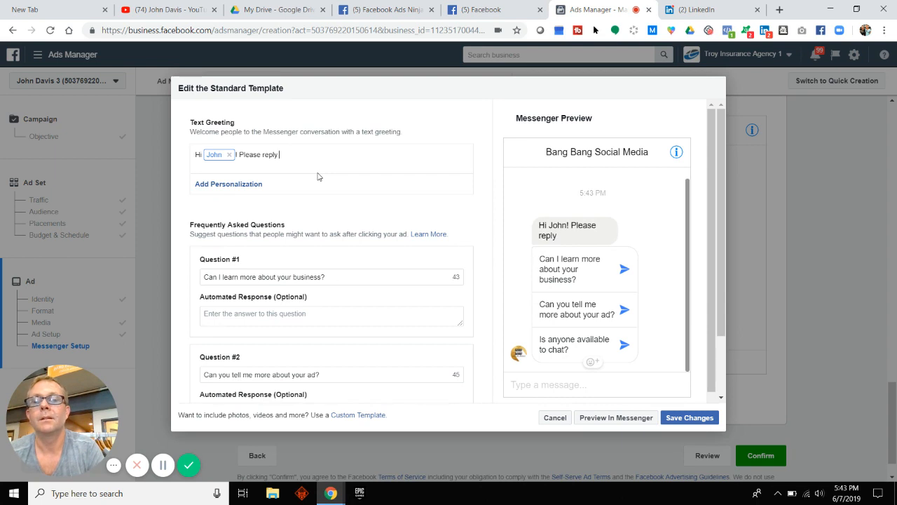
pyautogui.write(' "')
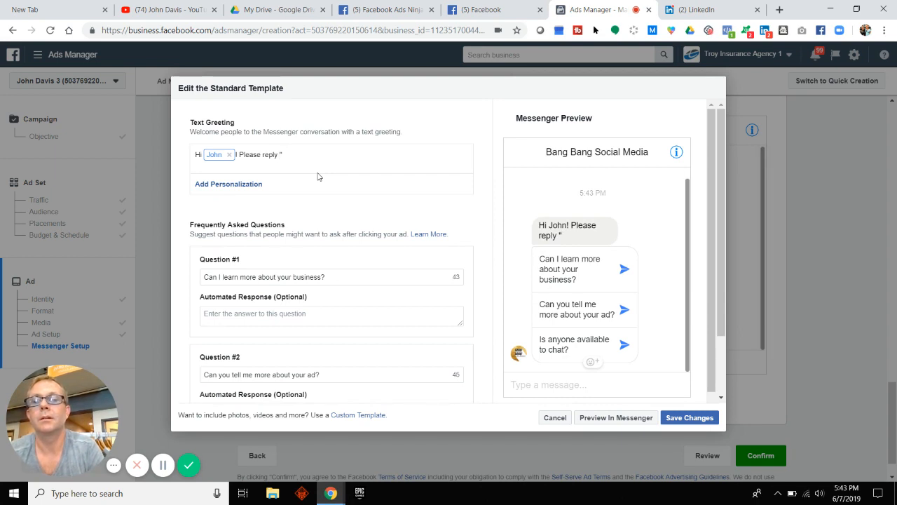
pyautogui.write('GRANT"')
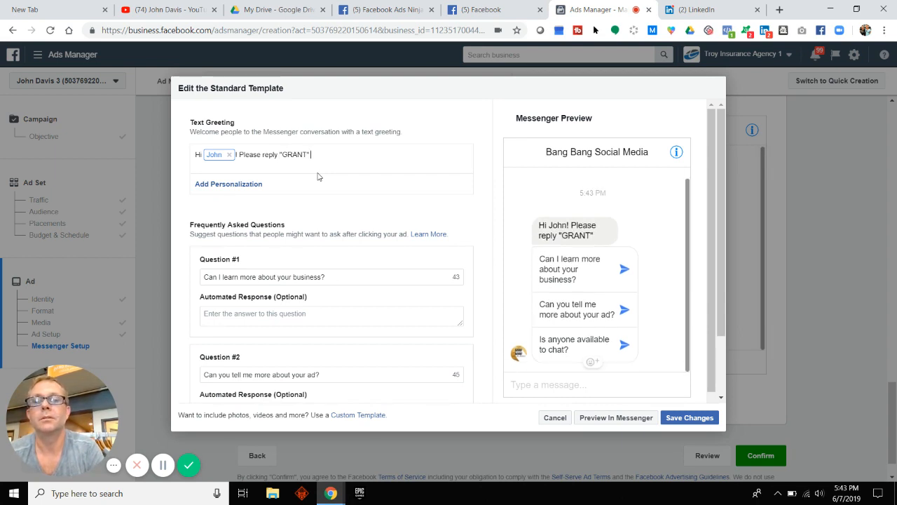
pyautogui.write(' to')
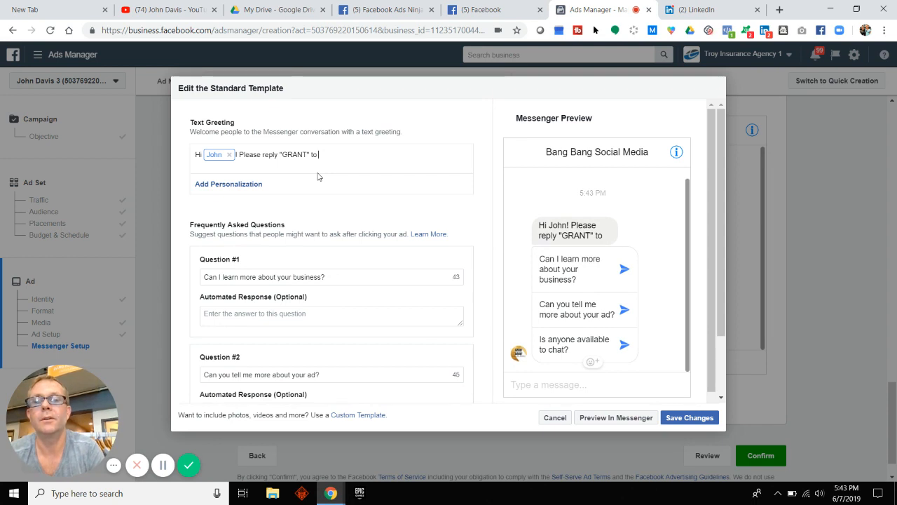
pyautogui.write('get your info.')
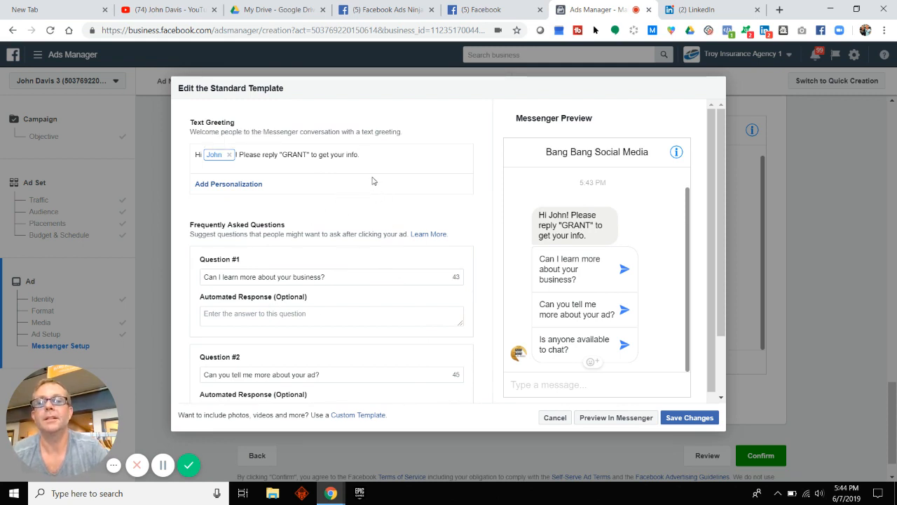
# Step: Replace the text of Question #1 in the frequently asked questions with "GRANT"
pyautogui.click(284, 316)
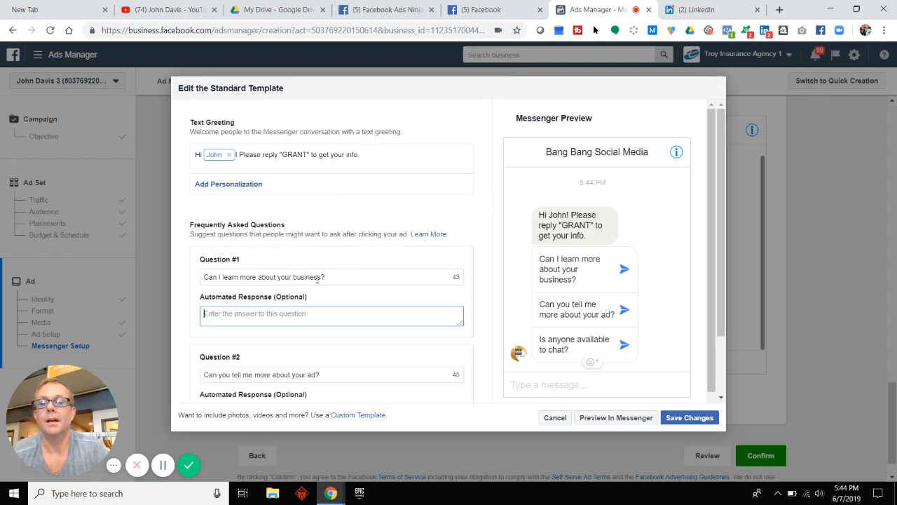
pyautogui.moveTo(325, 278); pyautogui.dragTo(203, 275)
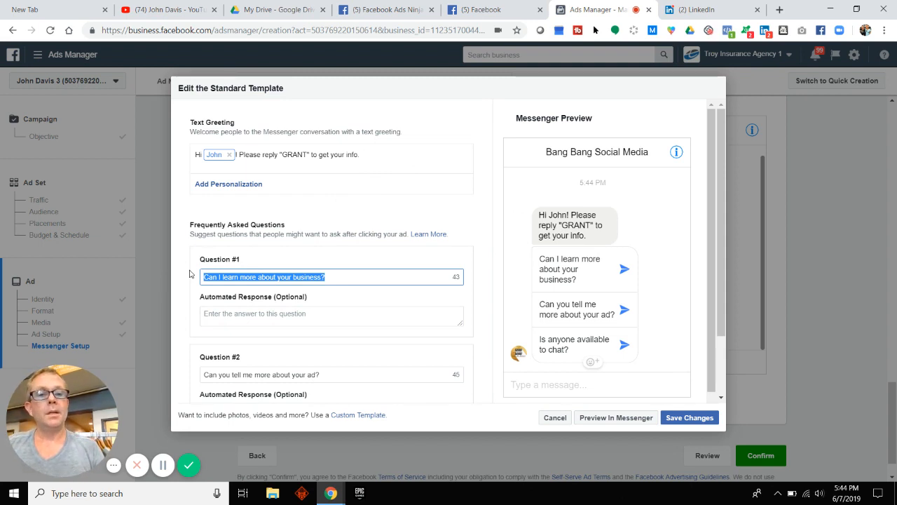
pyautogui.write('G')
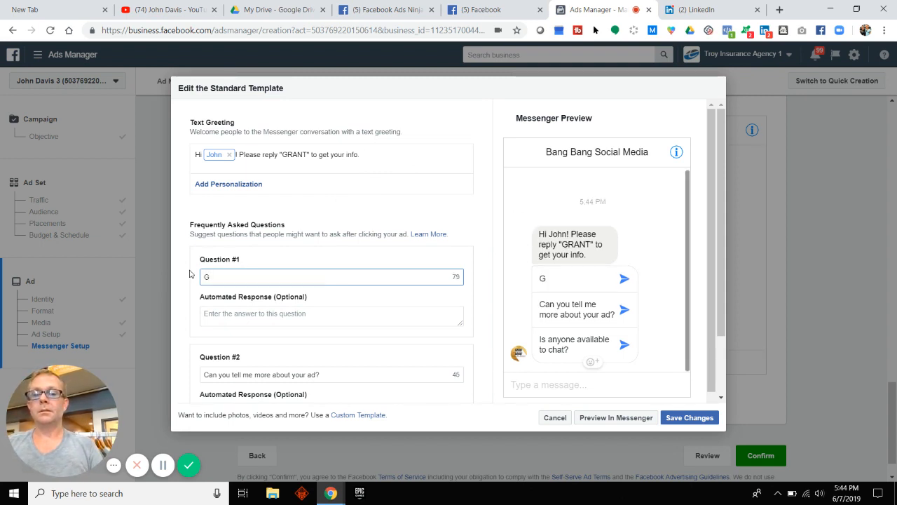
pyautogui.write('RAnt')
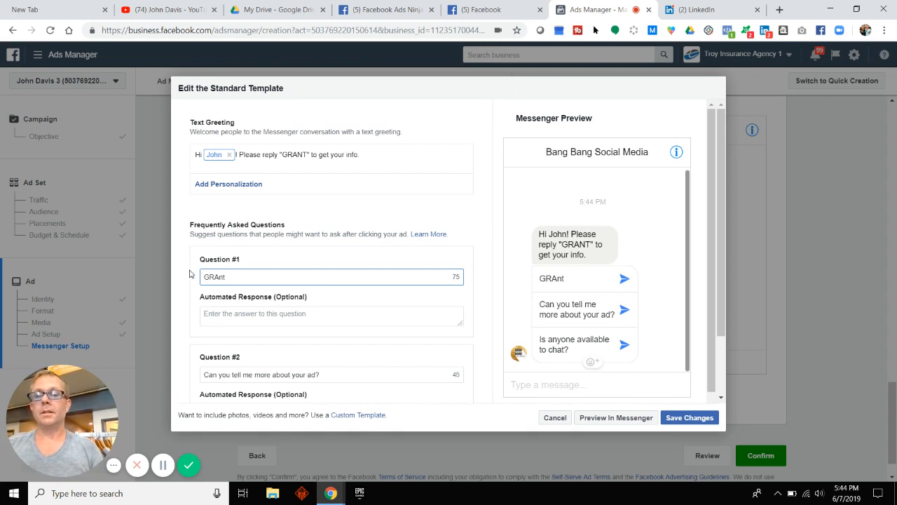
pyautogui.write('NT')
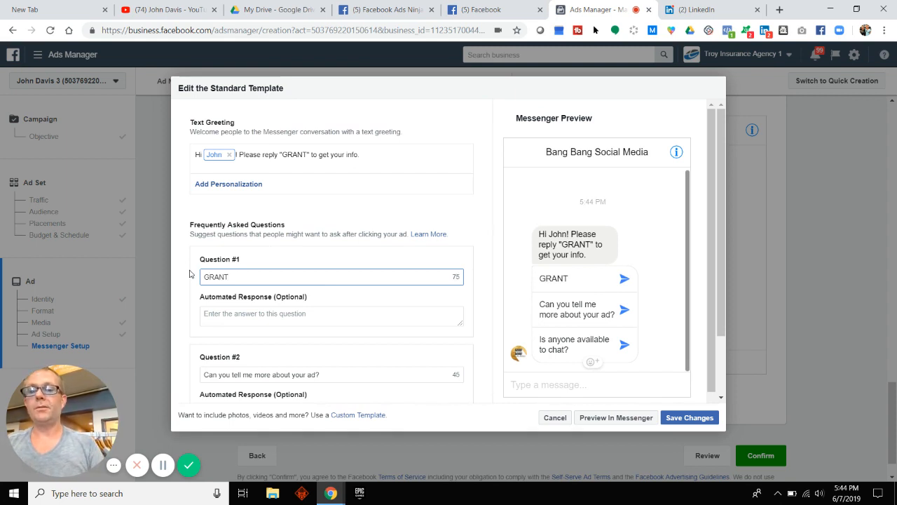
# Step: Enter "Please enter email for your info." as the automated response to Question #1, correcting the spelling of "email"
pyautogui.press('Tab')
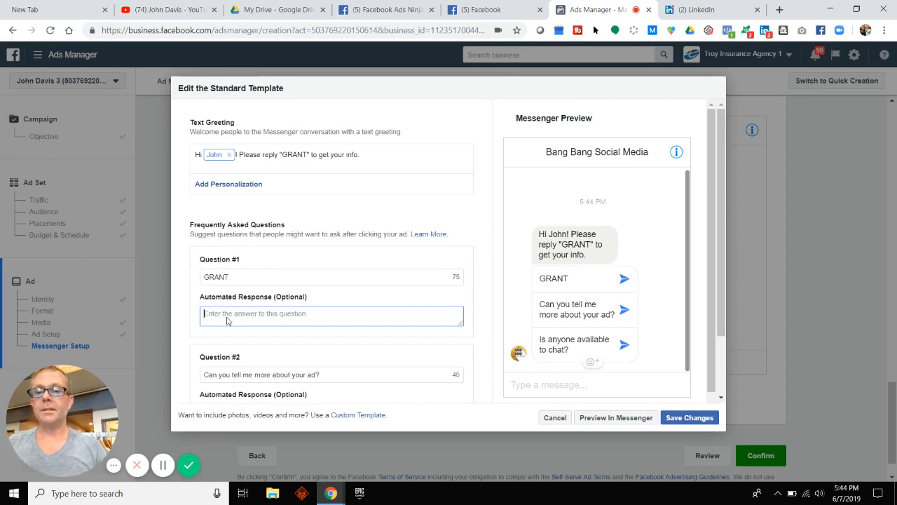
pyautogui.write('Please enter emal for your info.')
pyautogui.write('re')
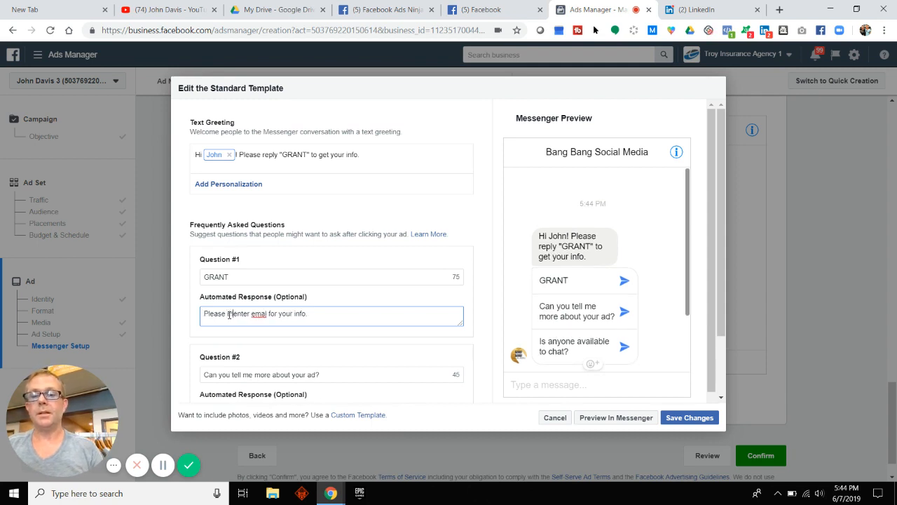
pyautogui.press('BackSpace')
pyautogui.press('BackSpace')
pyautogui.press('BackSpace')
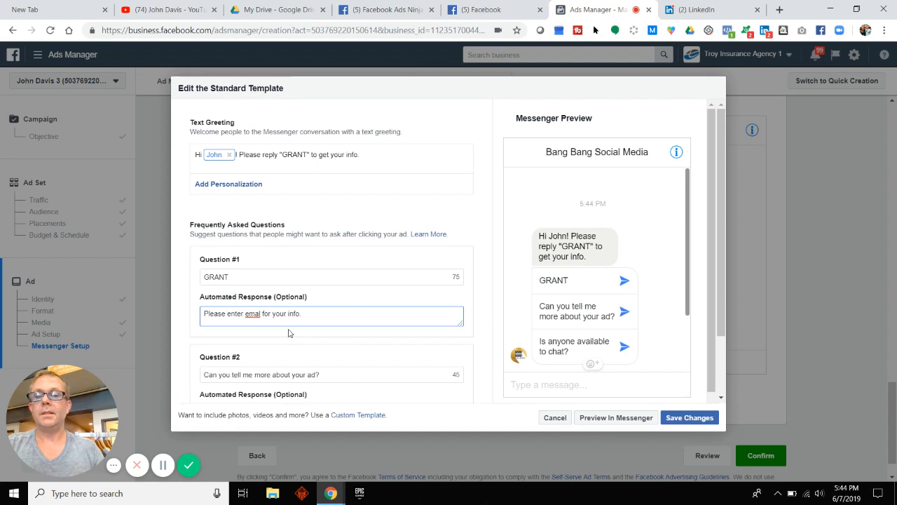
pyautogui.rightClick(249, 314)
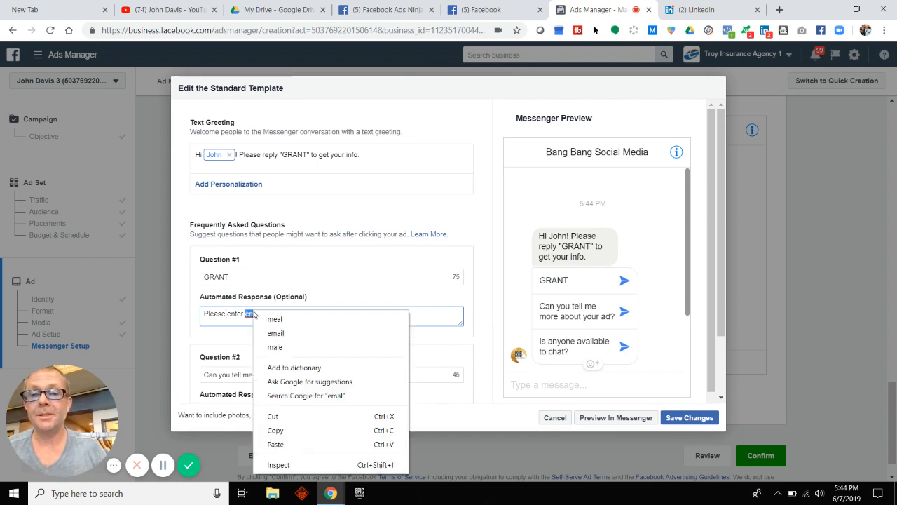
pyautogui.click(302, 330)
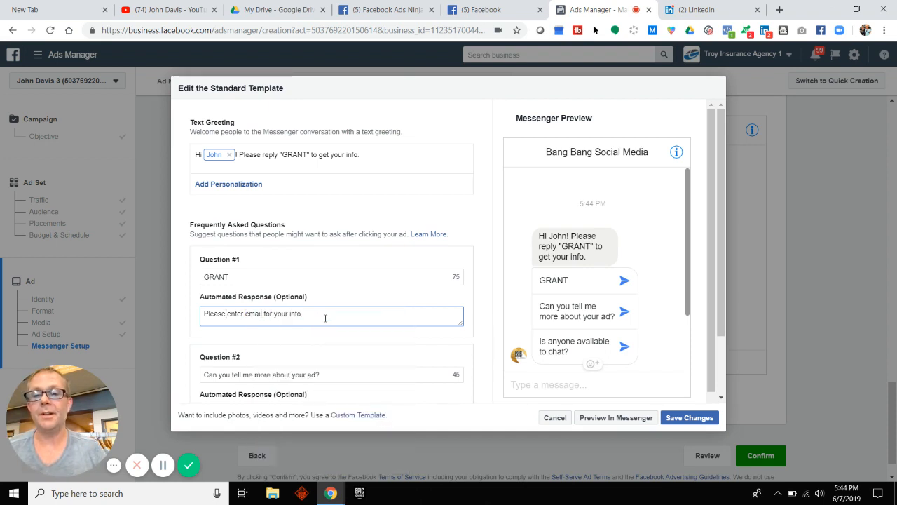
# Step: Enter "Sure What would you like to know?" as the automated response to Question #2
pyautogui.scroll(-1, 325, 317)
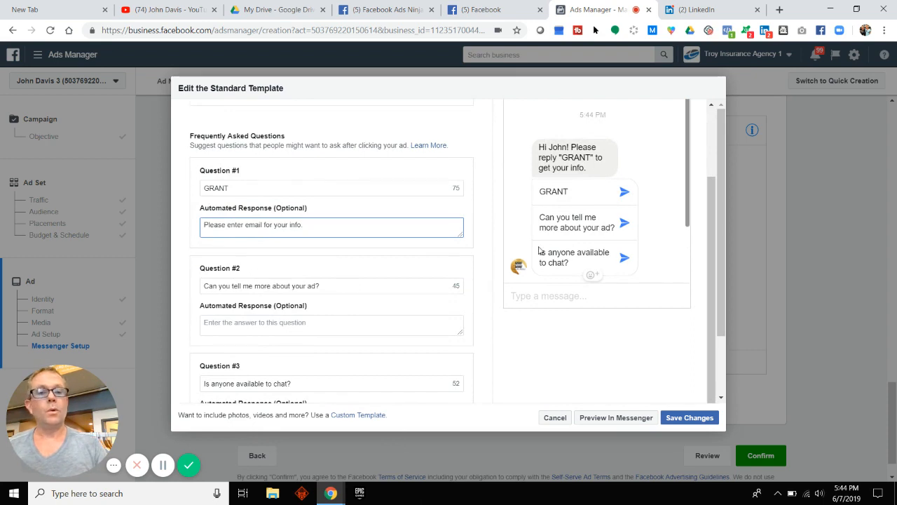
pyautogui.click(424, 284)
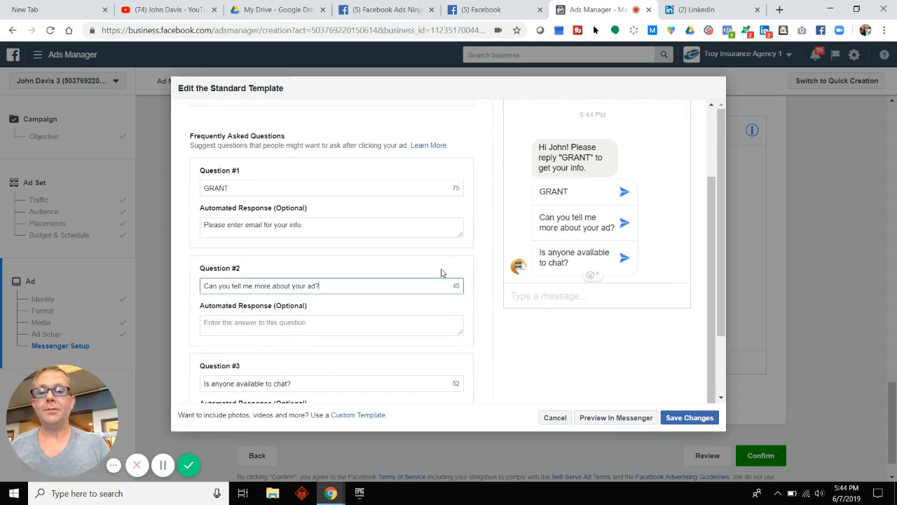
pyautogui.click(294, 324)
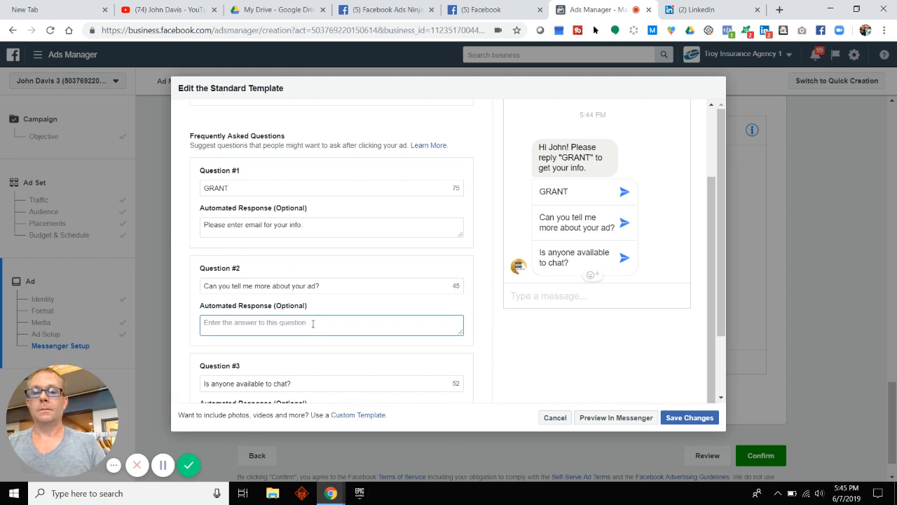
pyautogui.write('Sure What would you like to know?')
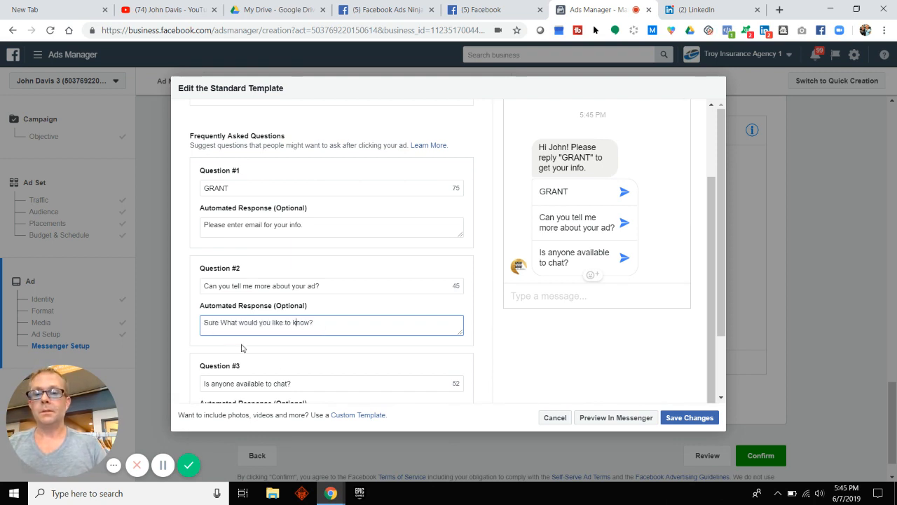
# Step: Enter "Yes reply chat now for a real person!" as the automated response to Question #3
pyautogui.scroll(-2, 323, 345)
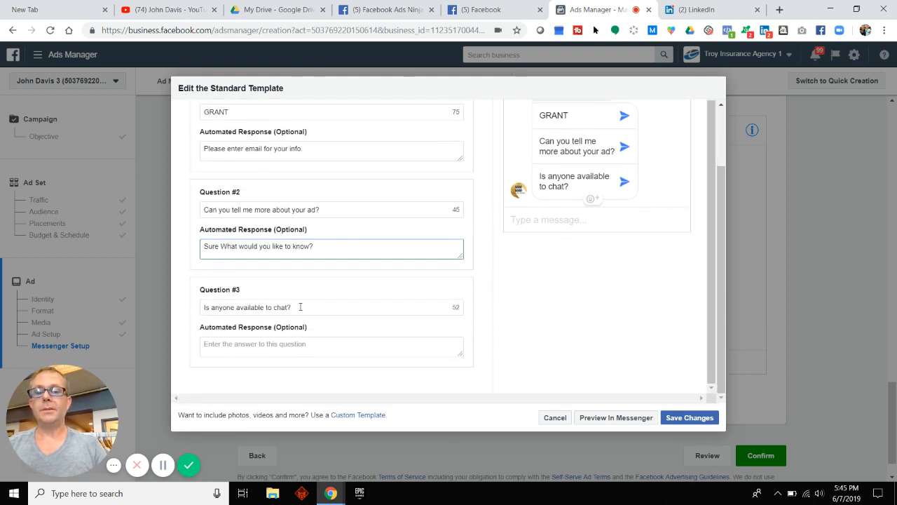
pyautogui.click(264, 347)
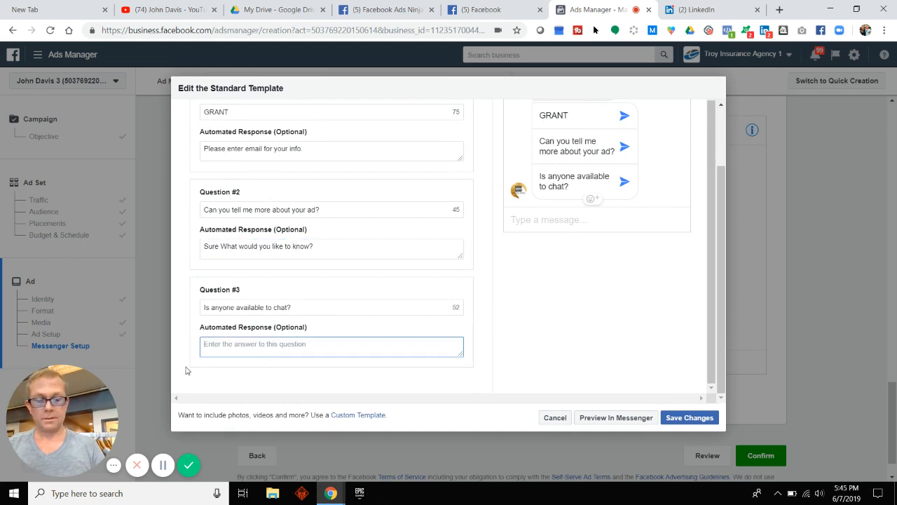
pyautogui.write('Yes')
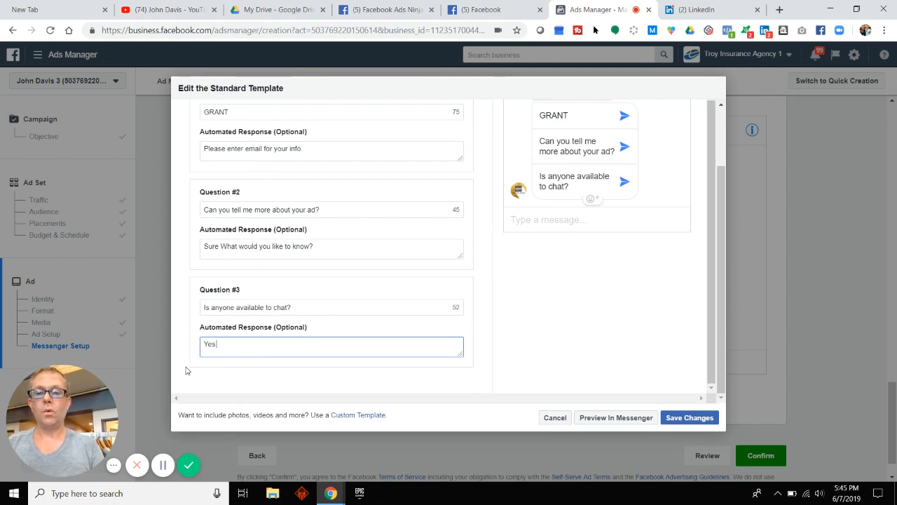
pyautogui.write('reply chat now for ')
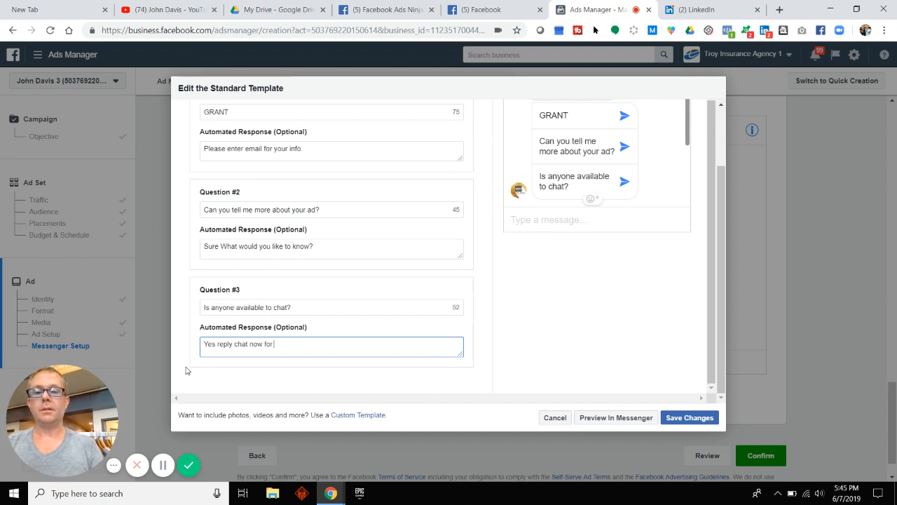
pyautogui.write('a real person!')
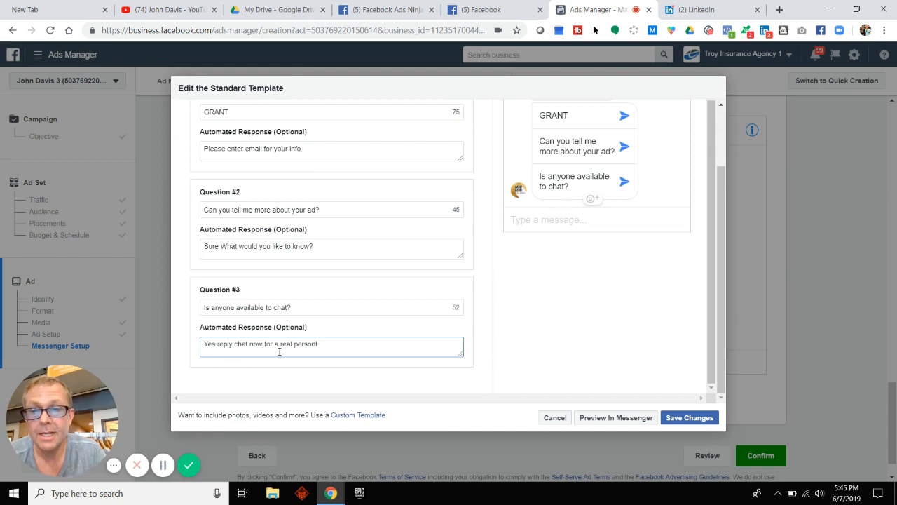
# Step: Send a preview of the template to Messenger and open the Bang Bang Social Media conversation there
pyautogui.scroll(2, 607, 174)
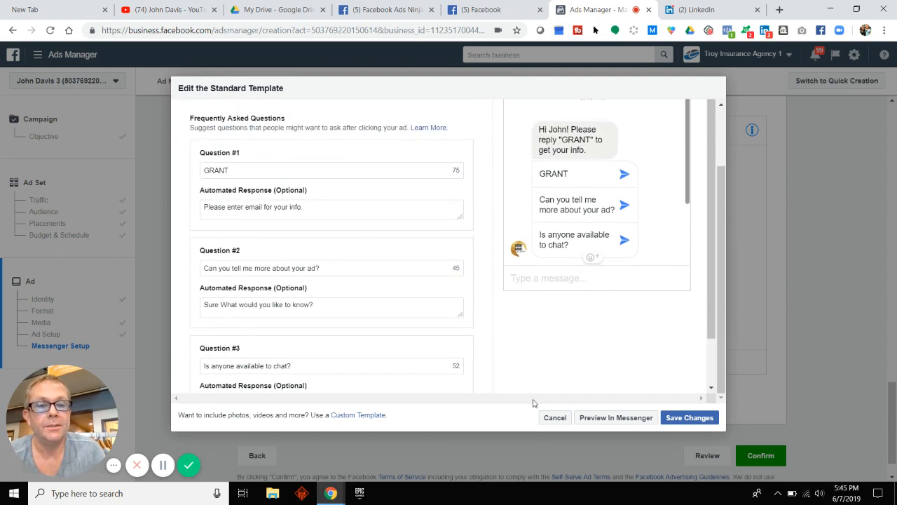
pyautogui.scroll(1, 620, 398)
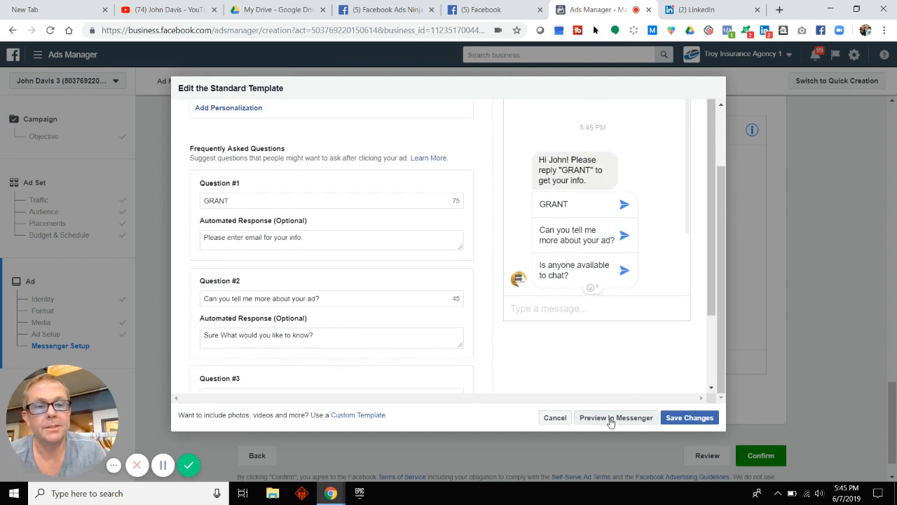
pyautogui.click(611, 419)
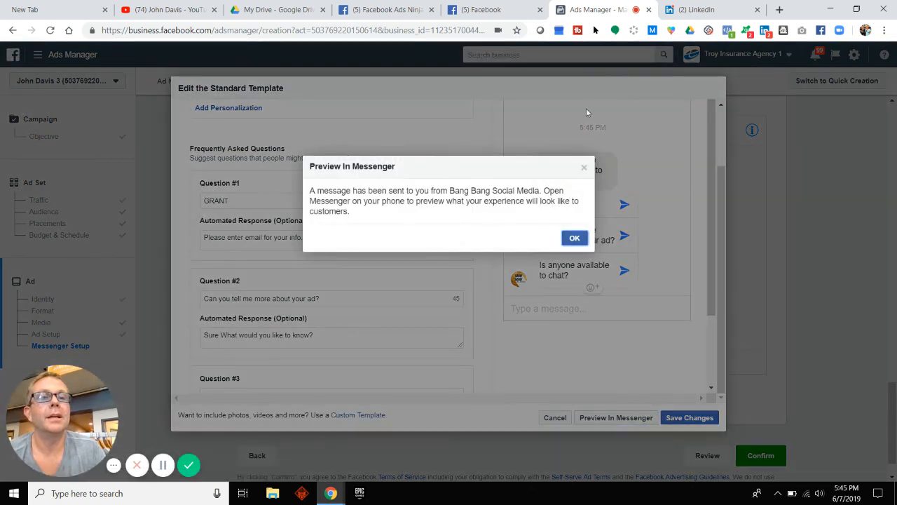
pyautogui.click(653, 32)
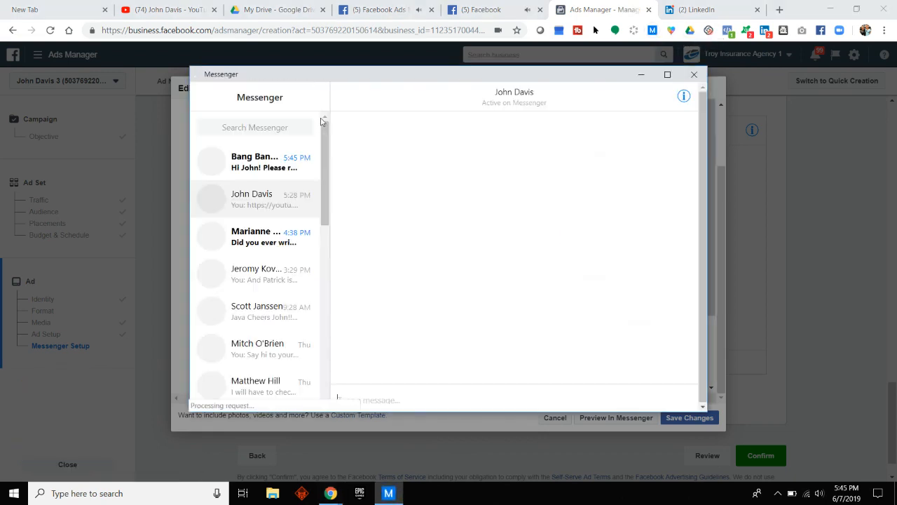
pyautogui.click(251, 163)
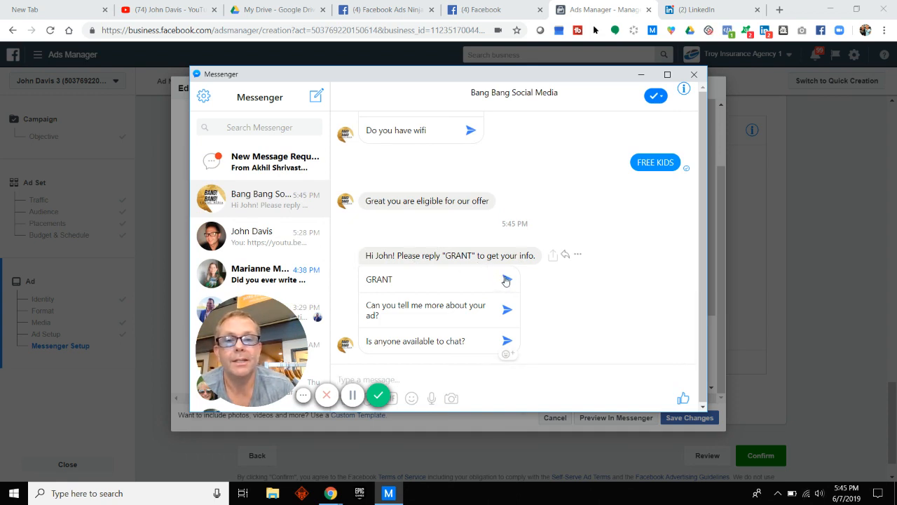
# Step: Test the GRANT question in the Messenger conversation, then close Messenger and dismiss the preview notice
pyautogui.click(506, 280)
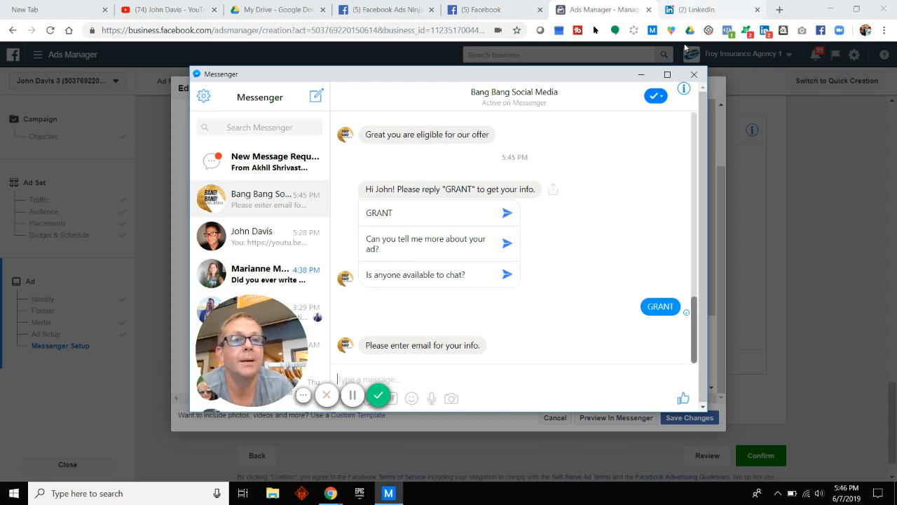
pyautogui.click(694, 74)
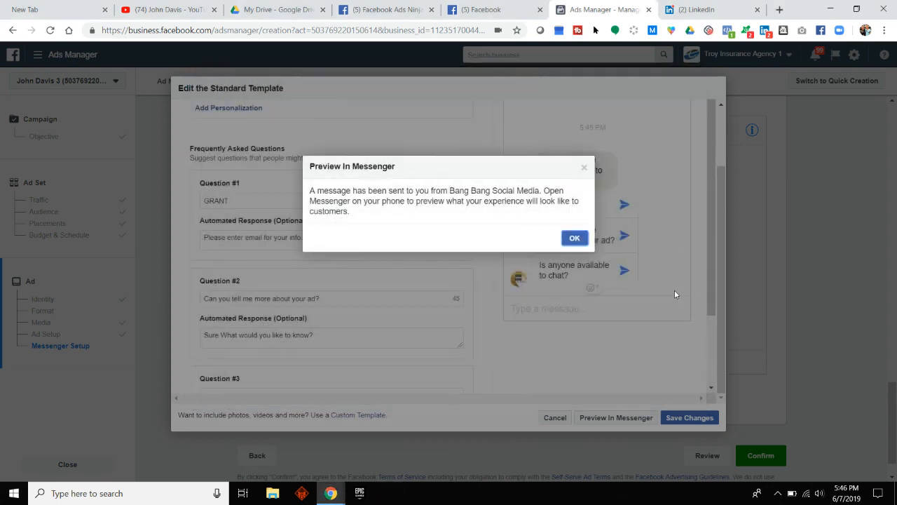
pyautogui.click(575, 239)
# Step: Save the edited standard template and confirm the ad to publish the campaign
pyautogui.scroll(-2, 371, 269)
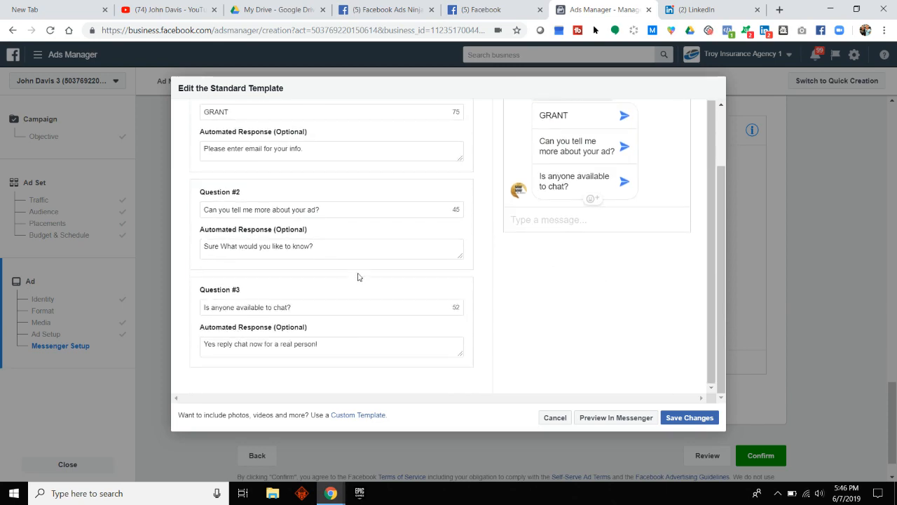
pyautogui.click(690, 418)
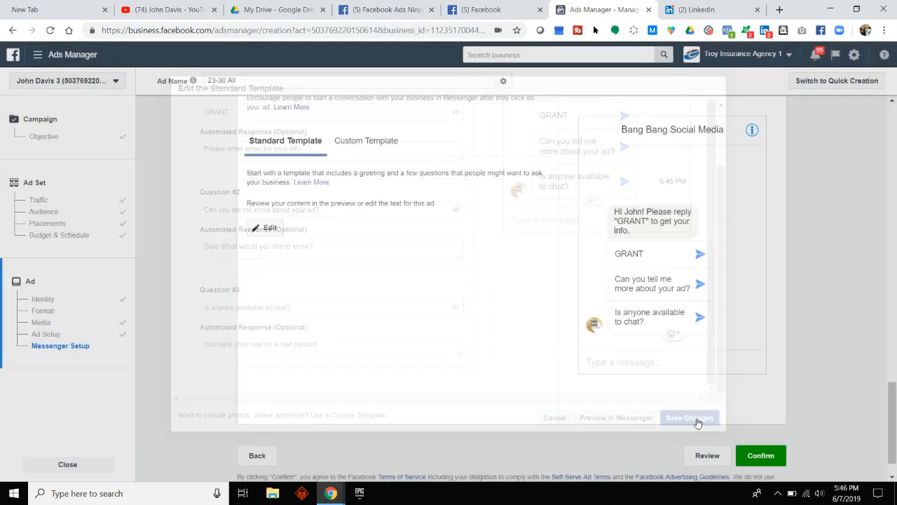
pyautogui.click(763, 456)
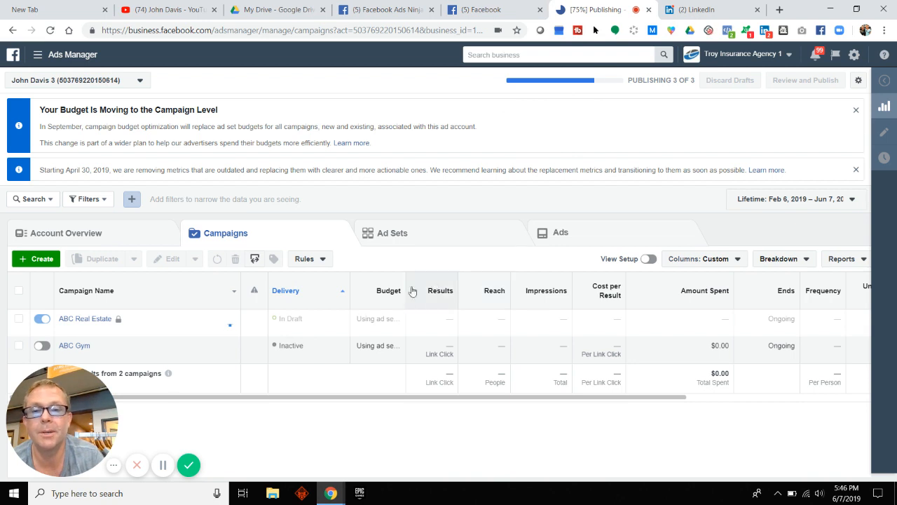
# Step: Review the delivery status of the ABC Real Estate campaign, the Troy MO ad set and the 23-30 All ad
pyautogui.click(420, 237)
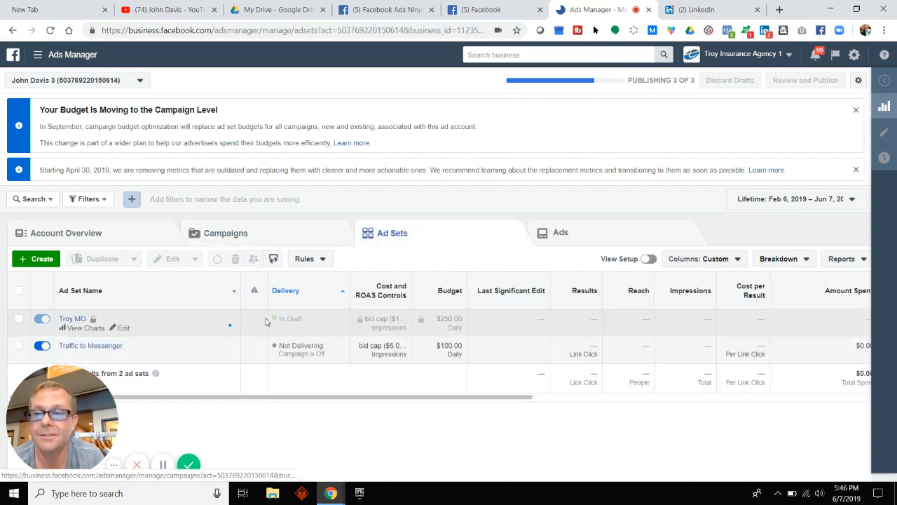
pyautogui.click(590, 239)
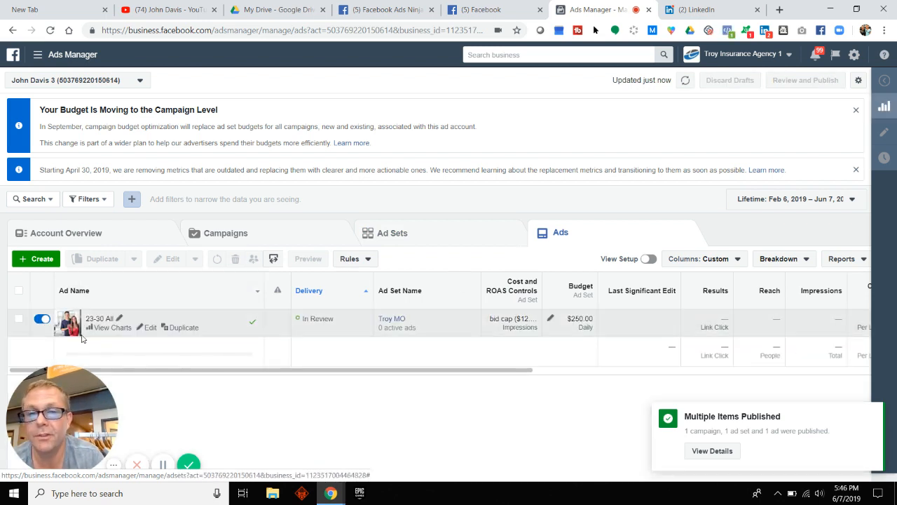
pyautogui.click(255, 235)
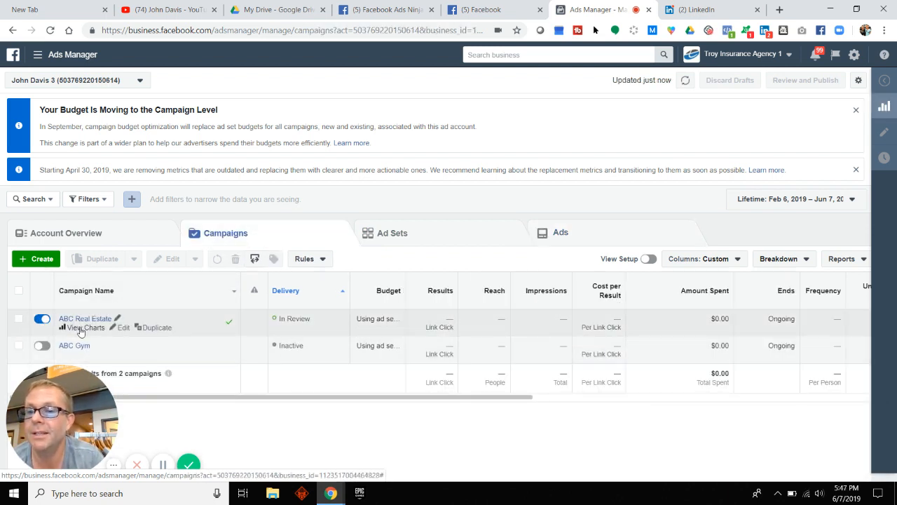
pyautogui.click(417, 241)
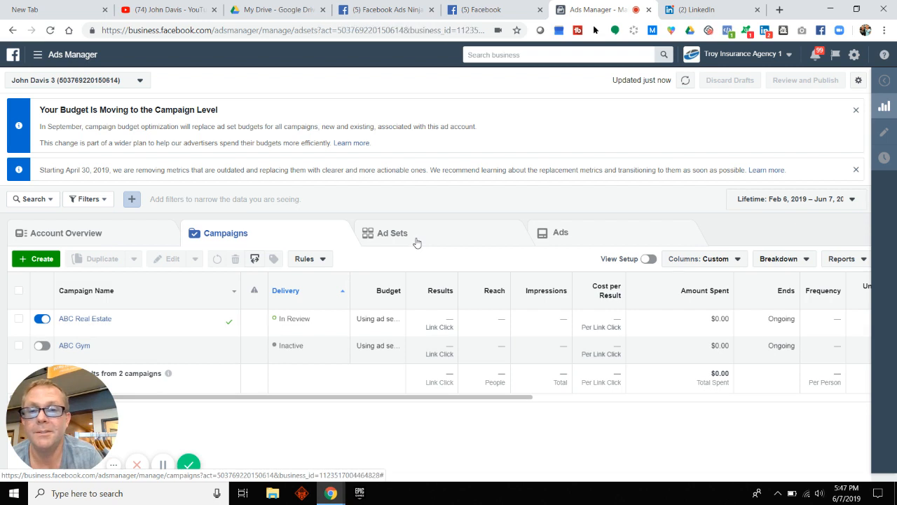
pyautogui.moveTo(115, 322)
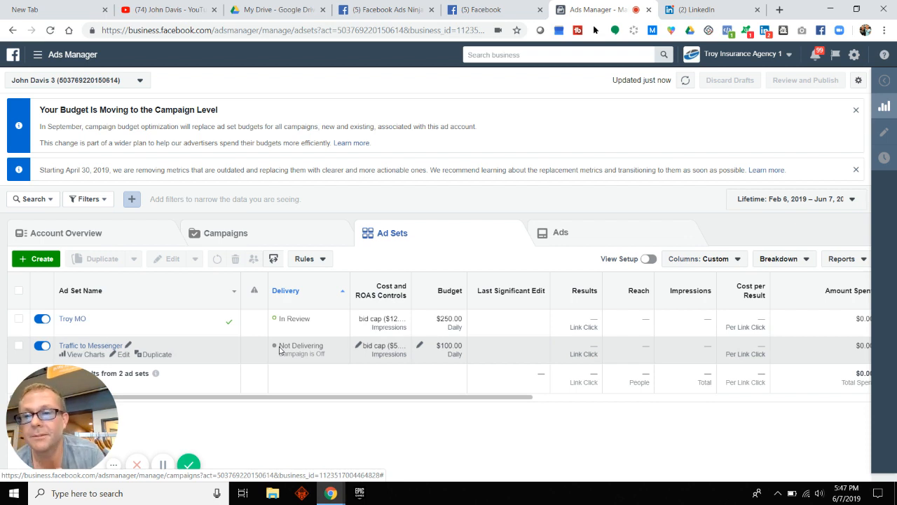
# Step: Turn off the ABC Real Estate campaign in the campaign list
pyautogui.click(226, 235)
pyautogui.click(39, 319)
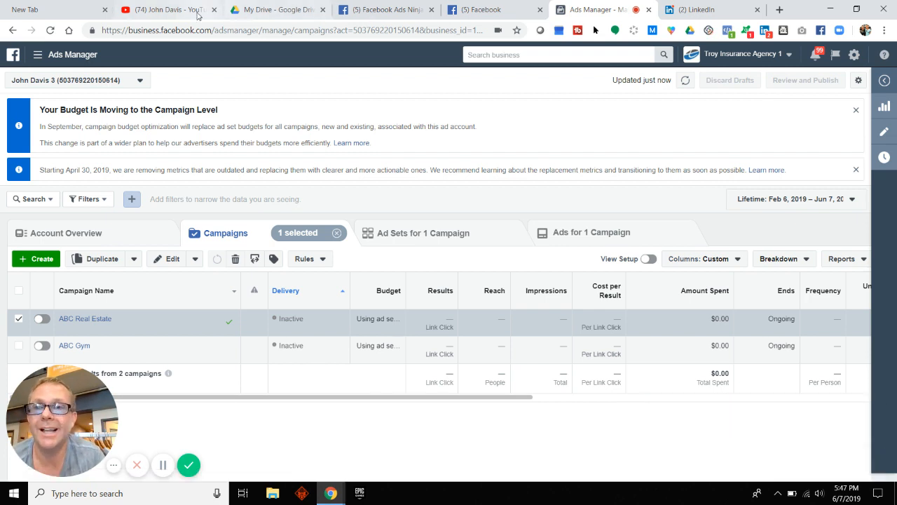
# Step: Switch to the YouTube channel page that is already open in the browser
pyautogui.click(147, 12)
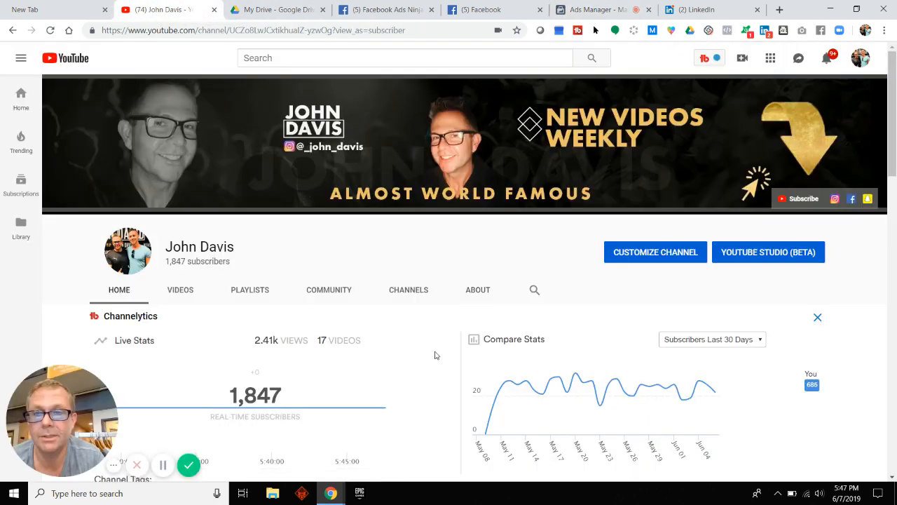